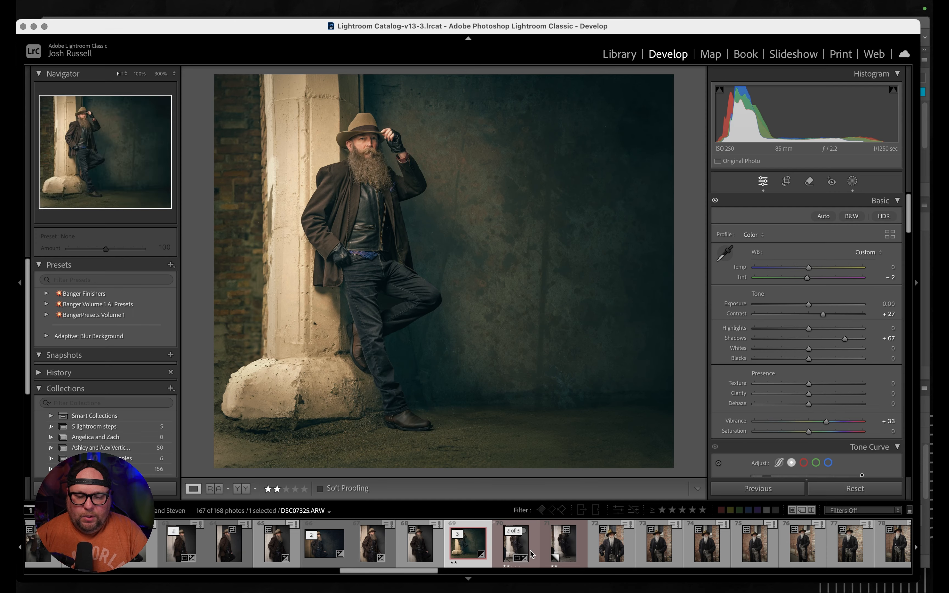
- Select the vertical version of the man leaning on the pillar, reset its develop settings and raise Shadows to +95
{"action": "left_click", "coordinate": [515, 544]}
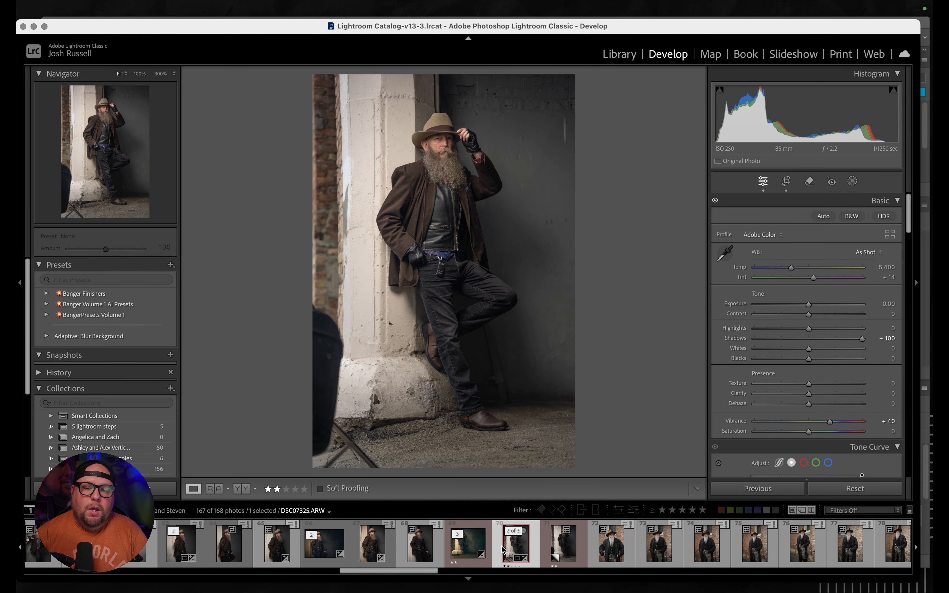
{"action": "left_click", "coordinate": [855, 488]}
{"action": "left_click_drag", "start_coordinate": [809, 340], "coordinate": [860, 342]}
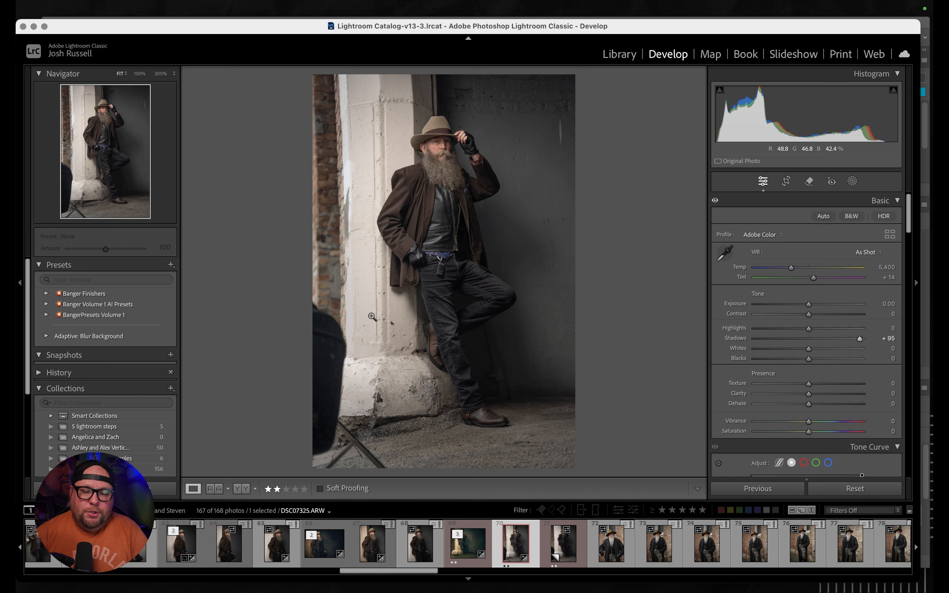
- Open the photo for editing in Adobe Photoshop 2024
{"action": "right_click", "coordinate": [438, 246]}
{"action": "mouse_move", "coordinate": [496, 329]}
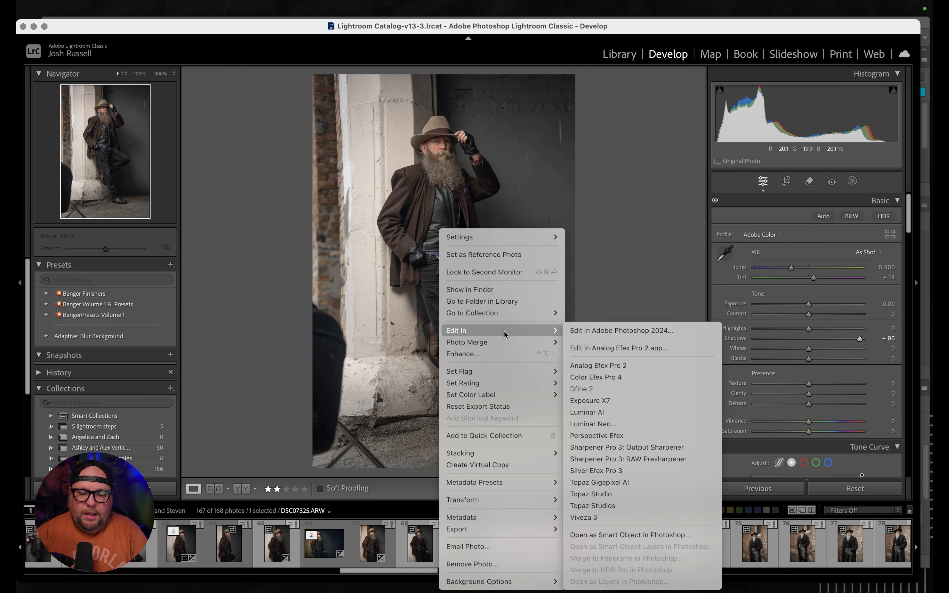
{"action": "left_click", "coordinate": [588, 332]}
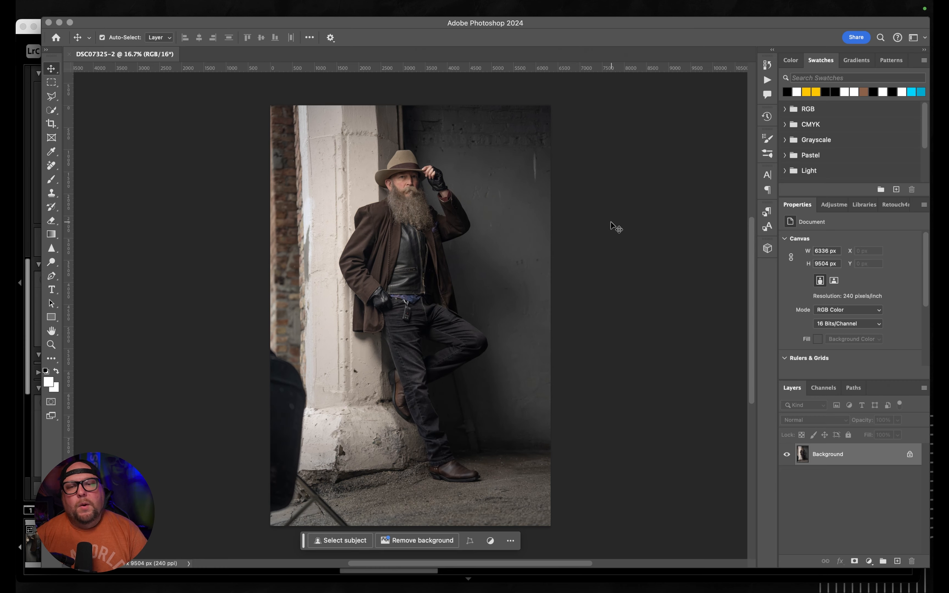
- Resize the image proportionally to a height of 2000 pixels
{"action": "left_click", "coordinate": [169, 10]}
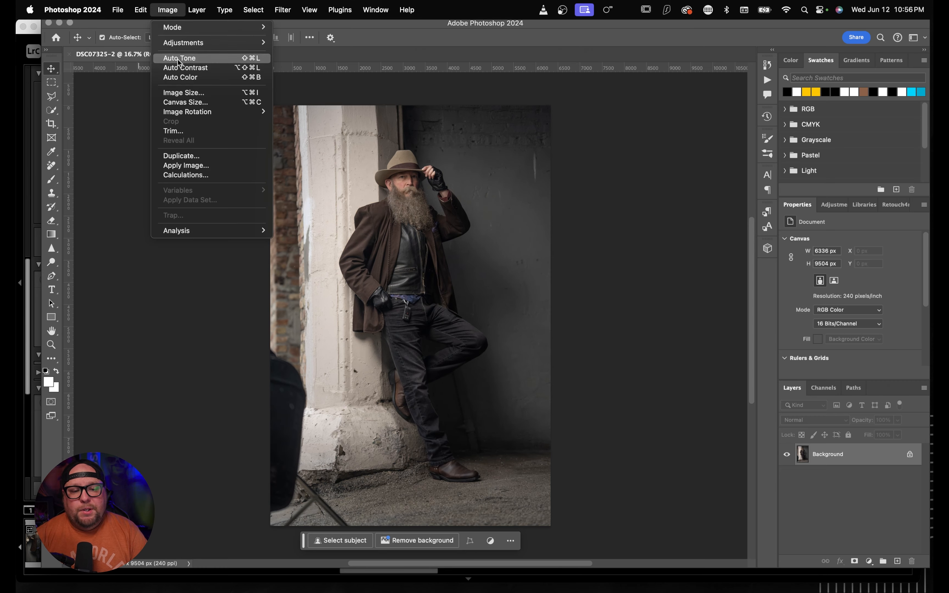
{"action": "left_click", "coordinate": [183, 92]}
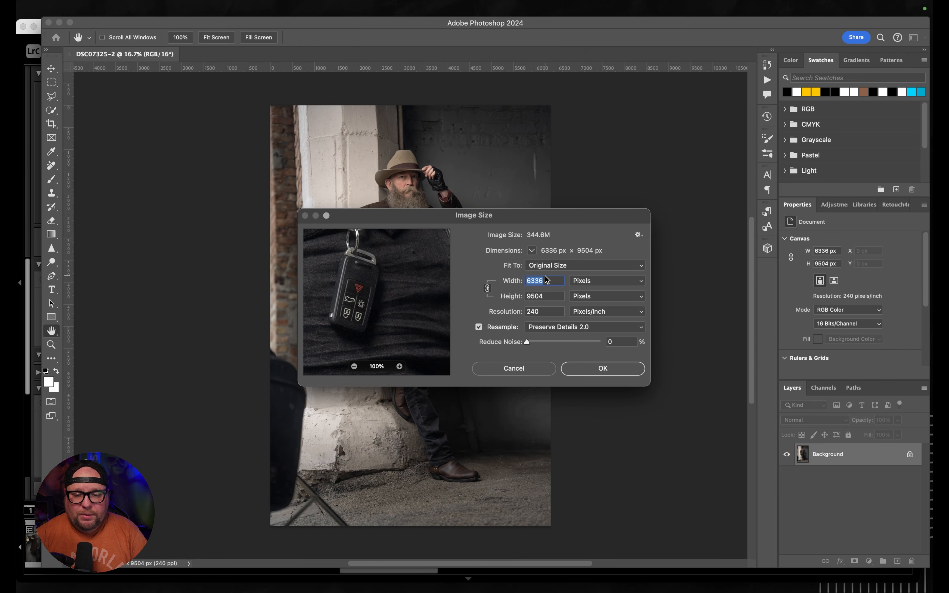
{"action": "type", "text": "1"}
{"action": "key", "text": "Tab"}
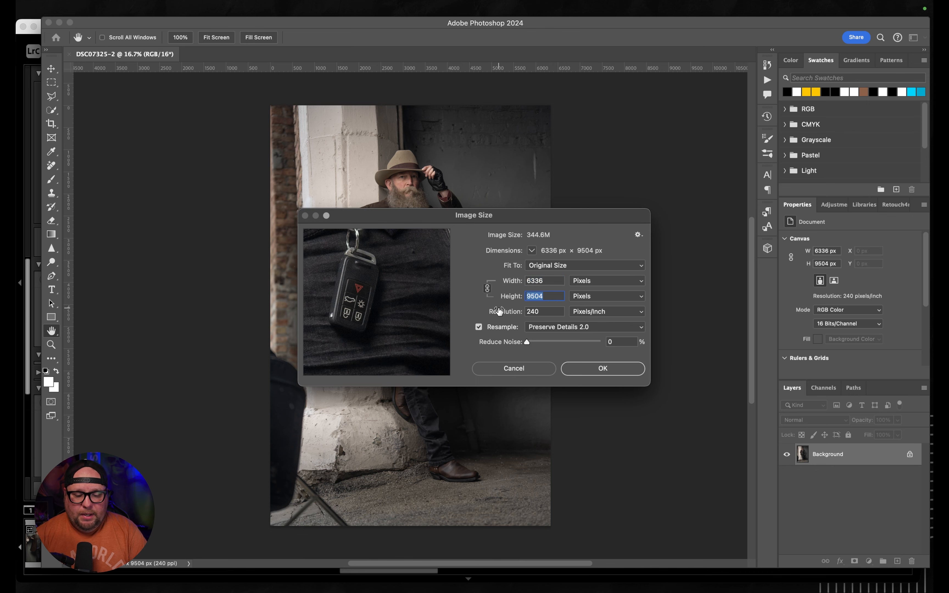
{"action": "type", "text": "2000"}
{"action": "key", "text": "Return"}
{"action": "key", "text": "super+0"}
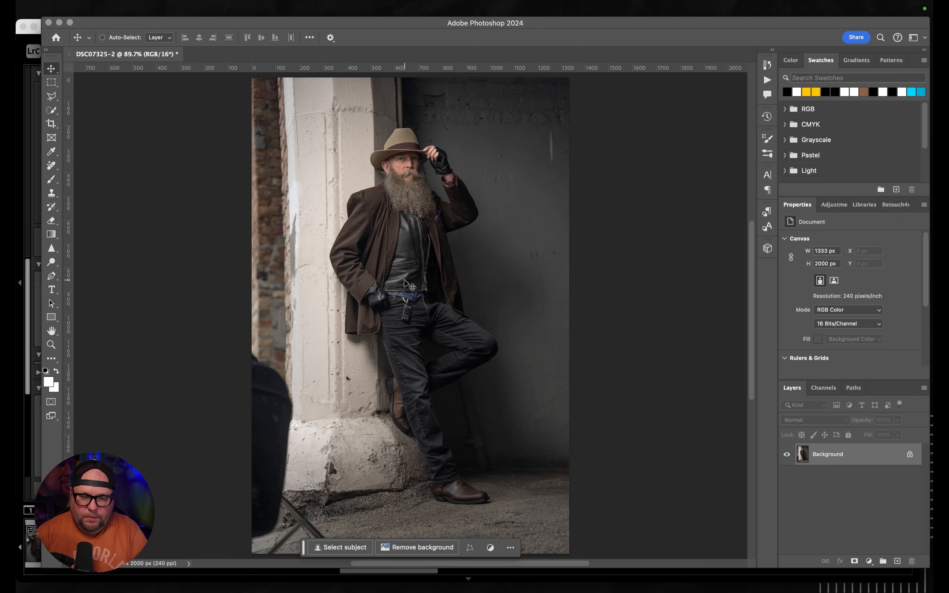
- Duplicate the Background layer
{"action": "key", "text": "super+minus"}
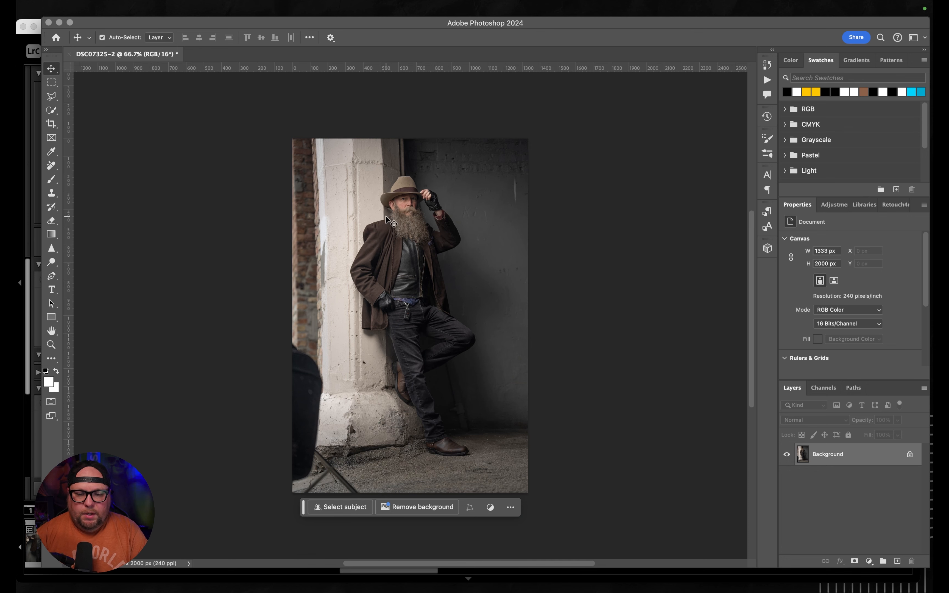
{"action": "key", "text": "super+1"}
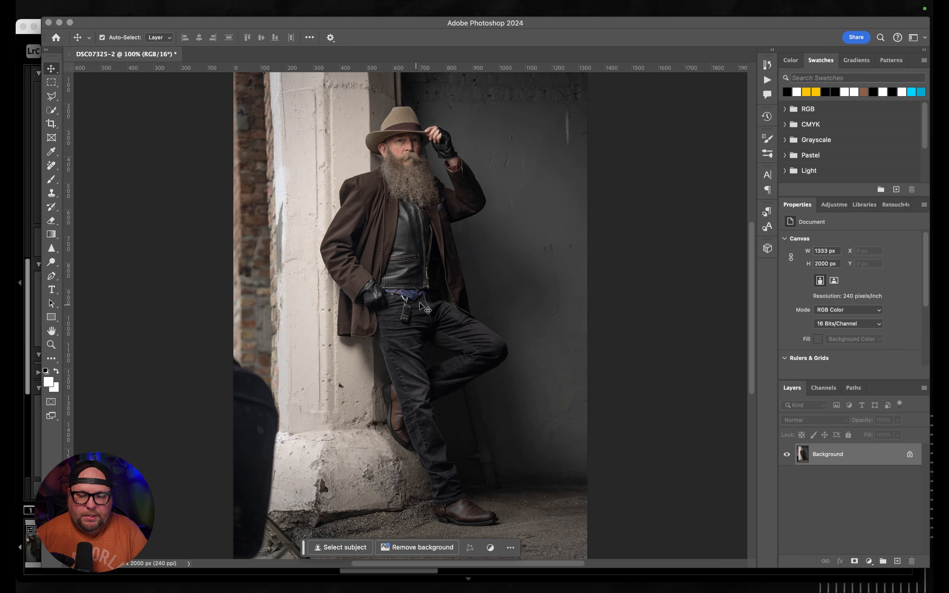
{"action": "scroll", "coordinate": [422, 303], "scroll_direction": "down", "scroll_amount": 2}
{"action": "scroll", "coordinate": [427, 308], "scroll_direction": "down", "scroll_amount": 2}
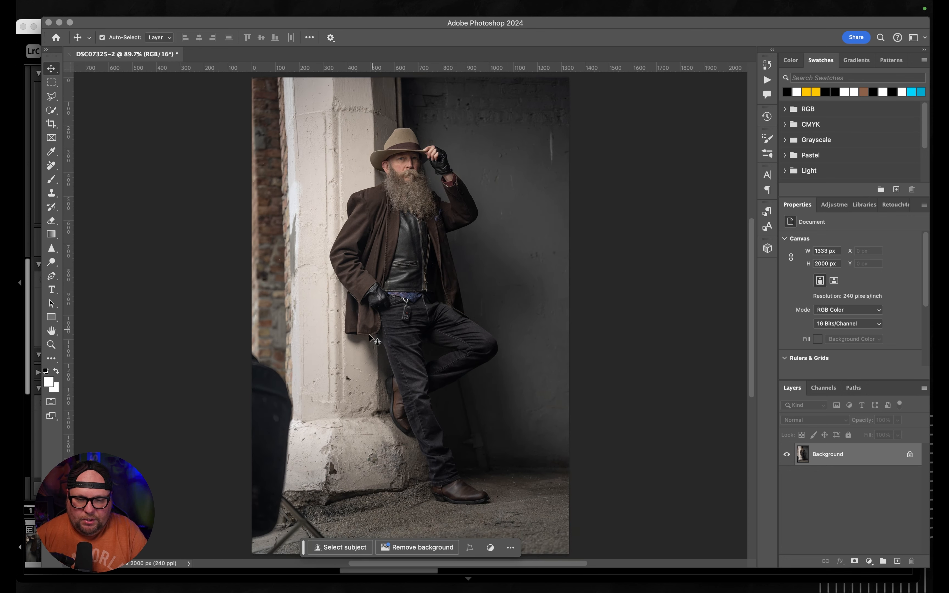
{"action": "left_click_drag", "start_coordinate": [226, 428], "coordinate": [235, 366]}
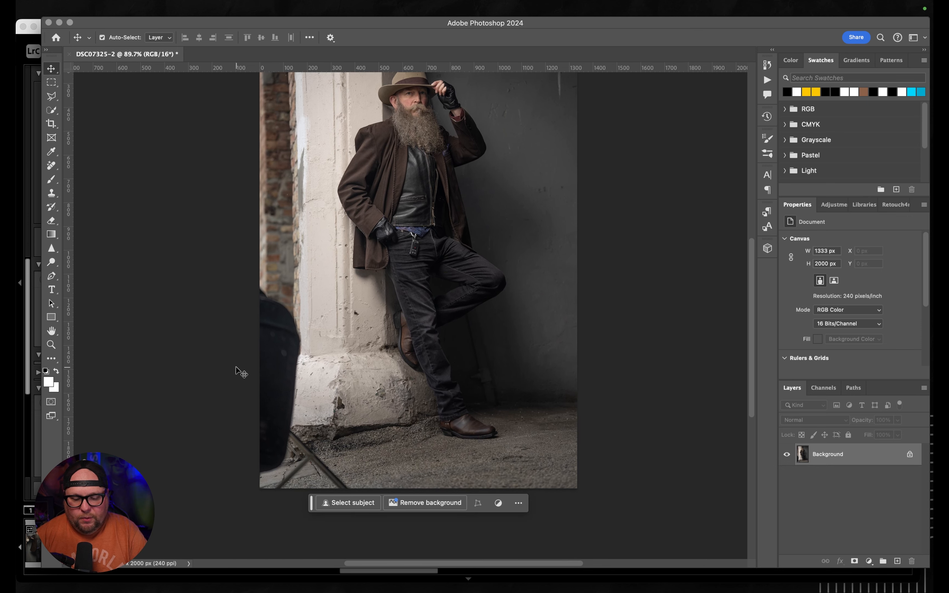
{"action": "key", "text": "super+j"}
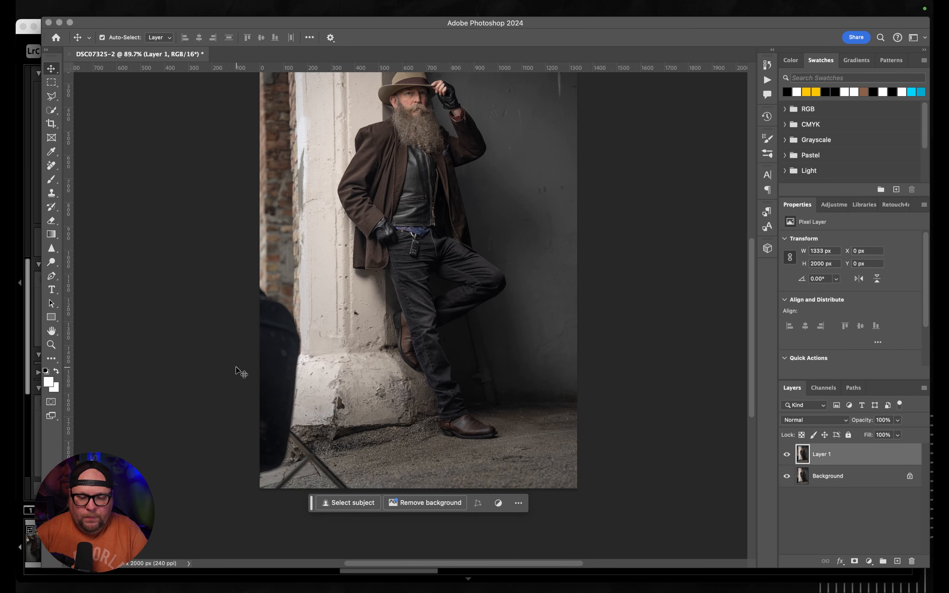
- Outline the dark light modifier and its stand legs in the photo's lower-left corner with the Polygonal Lasso
{"action": "left_click", "coordinate": [46, 98]}
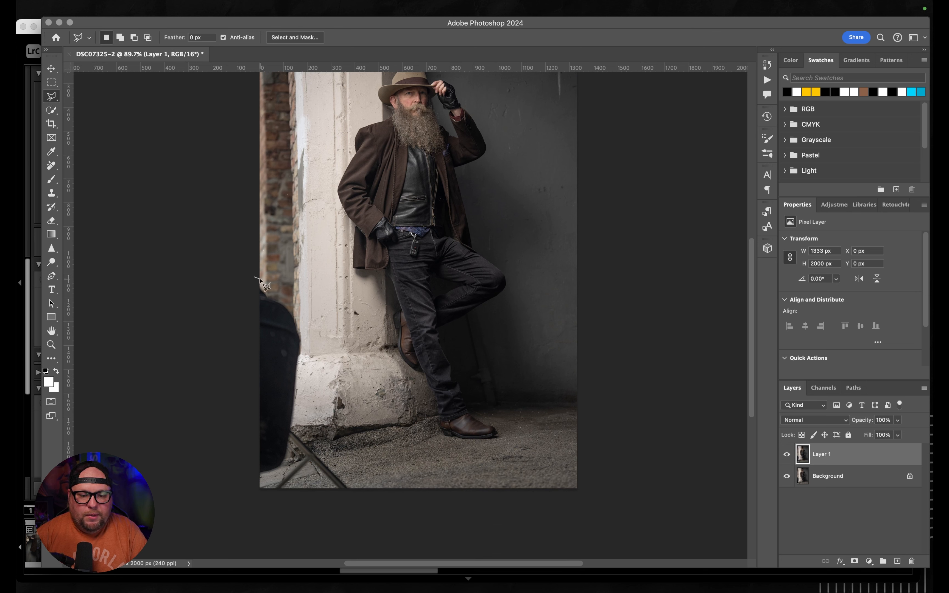
{"action": "left_click", "coordinate": [310, 326]}
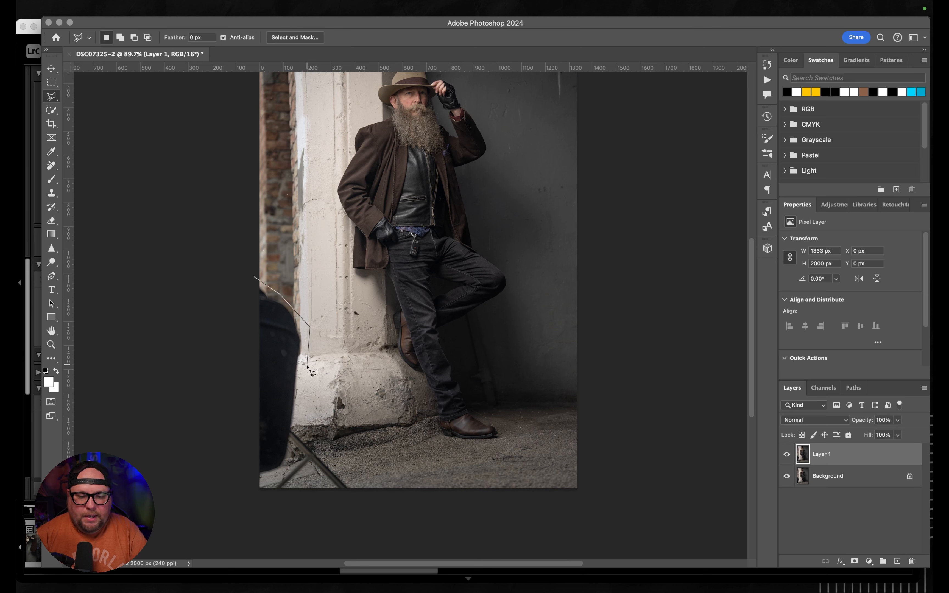
{"action": "left_click", "coordinate": [302, 425]}
{"action": "left_click", "coordinate": [363, 491]}
{"action": "left_click", "coordinate": [335, 498]}
{"action": "left_click", "coordinate": [310, 469]}
{"action": "left_click", "coordinate": [285, 493]}
{"action": "left_click", "coordinate": [262, 492]}
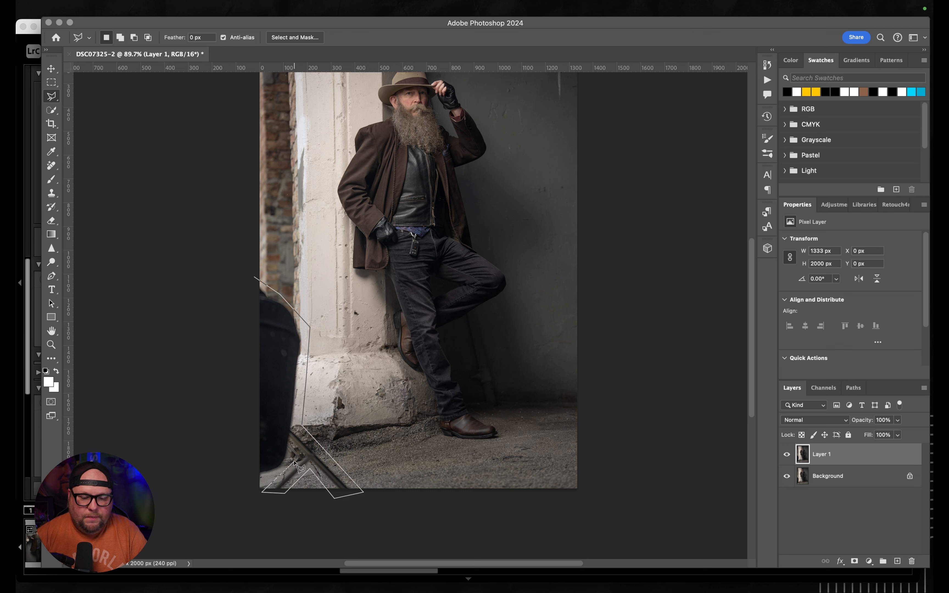
{"action": "left_click", "coordinate": [250, 486]}
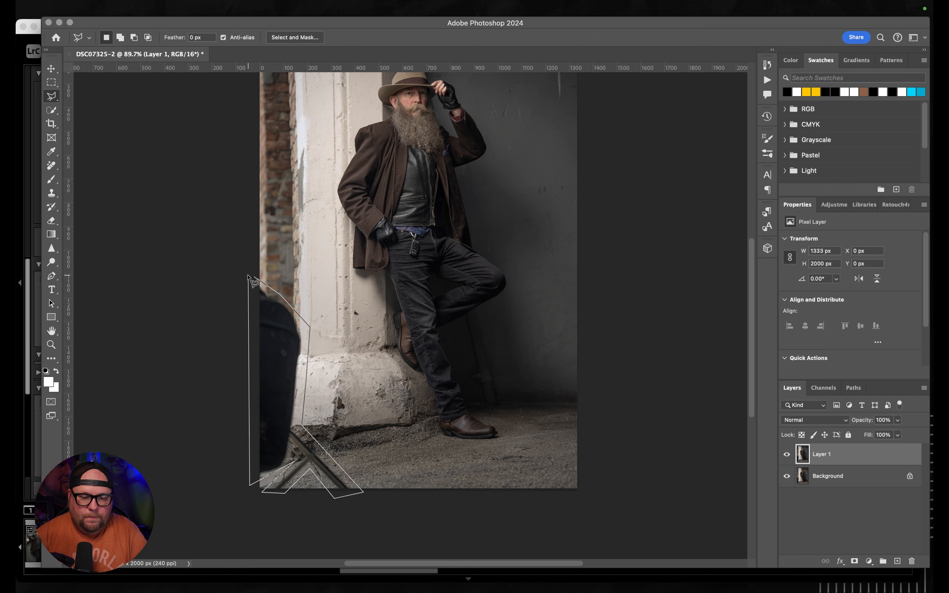
{"action": "left_click", "coordinate": [248, 277]}
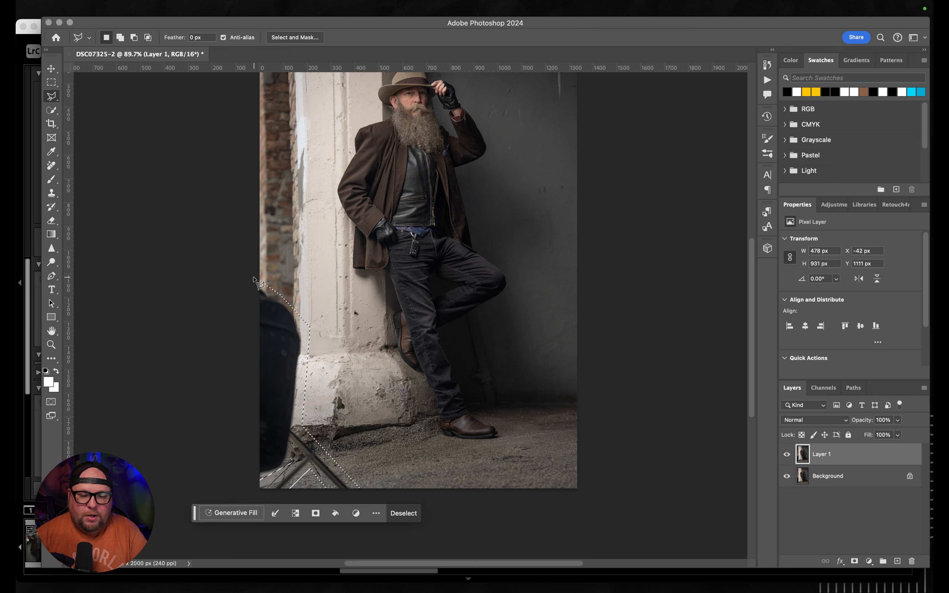
- Run Generative Fill on the selection with the prompt "remove" and keep the second variation
{"action": "left_click", "coordinate": [227, 517]}
{"action": "type", "text": "remove"}
{"action": "left_click", "coordinate": [416, 514]}
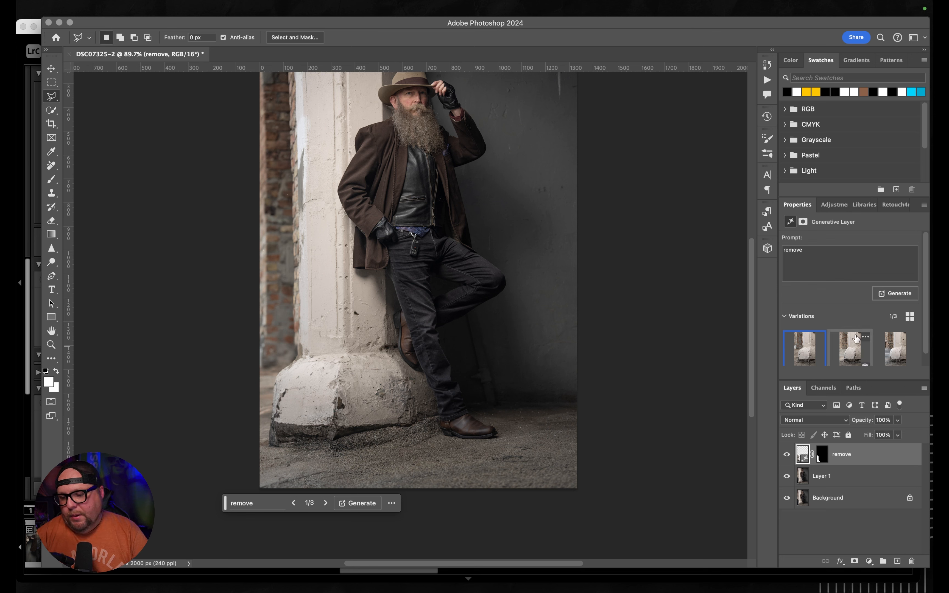
{"action": "left_click", "coordinate": [843, 356]}
{"action": "left_click", "coordinate": [896, 349]}
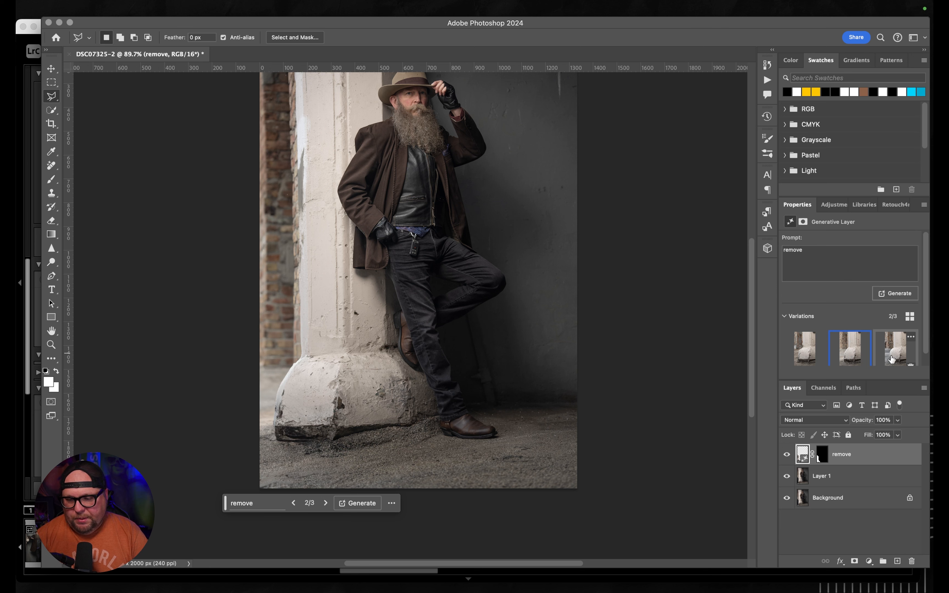
{"action": "left_click", "coordinate": [849, 357]}
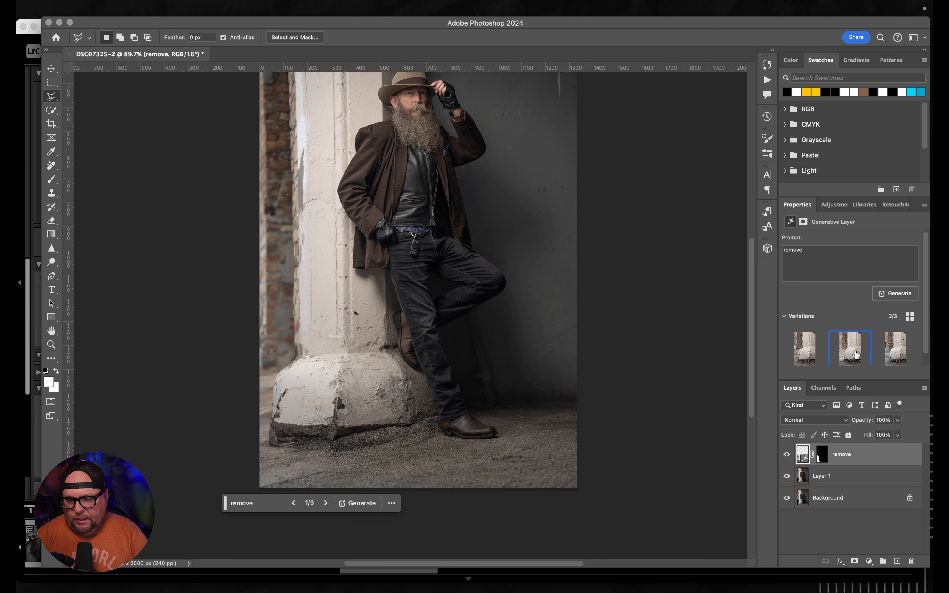
- Select the narrow strip along the photo's left edge, beside the brick wall, with the Polygonal Lasso
{"action": "scroll", "coordinate": [288, 169], "scroll_direction": "up", "scroll_amount": 3}
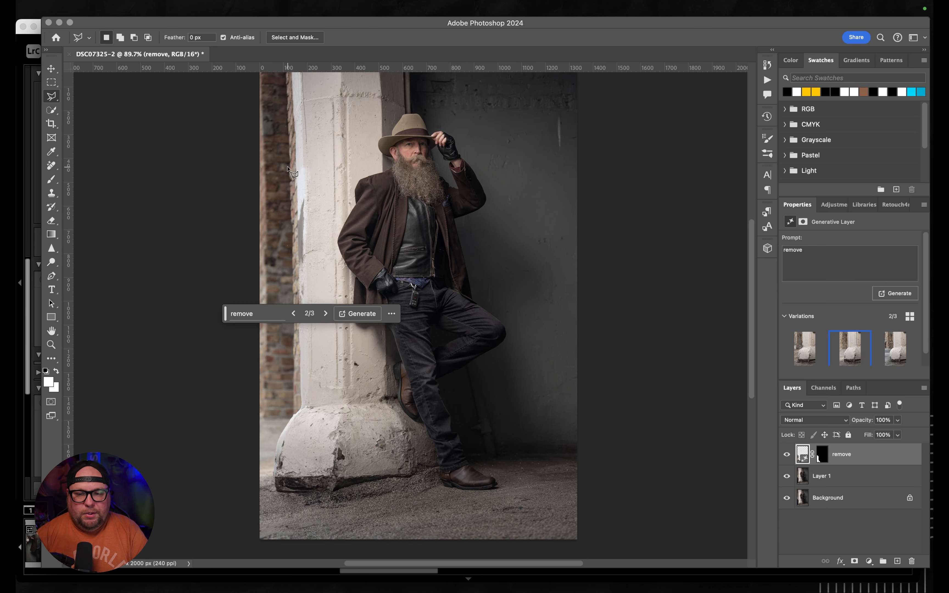
{"action": "left_click", "coordinate": [264, 125]}
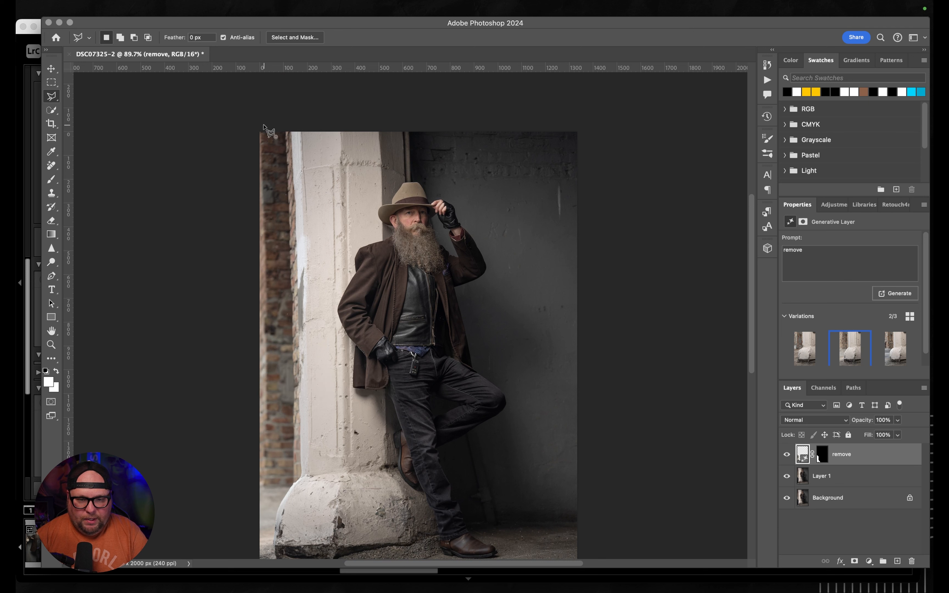
{"action": "left_click", "coordinate": [272, 422]}
{"action": "left_click", "coordinate": [257, 439]}
{"action": "left_click", "coordinate": [239, 442]}
{"action": "left_click", "coordinate": [256, 123]}
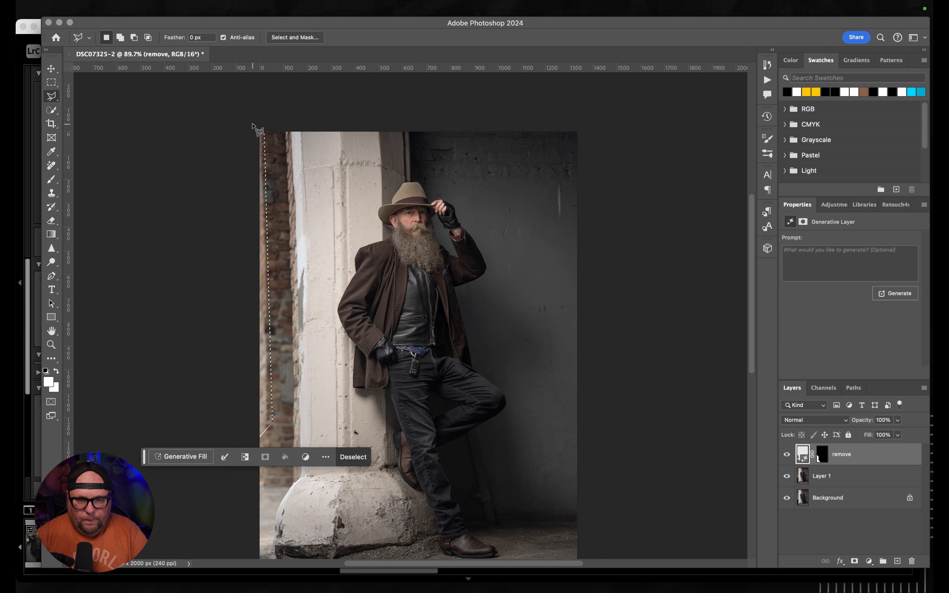
- Run Generative Fill on the edge strip with an empty prompt and use the second variation
{"action": "left_click", "coordinate": [184, 457]}
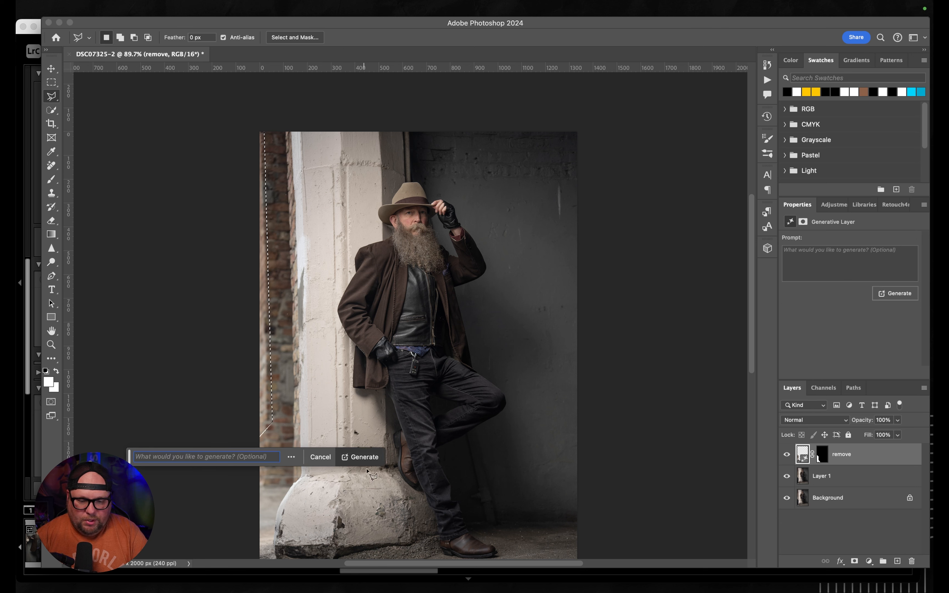
{"action": "left_click", "coordinate": [370, 459]}
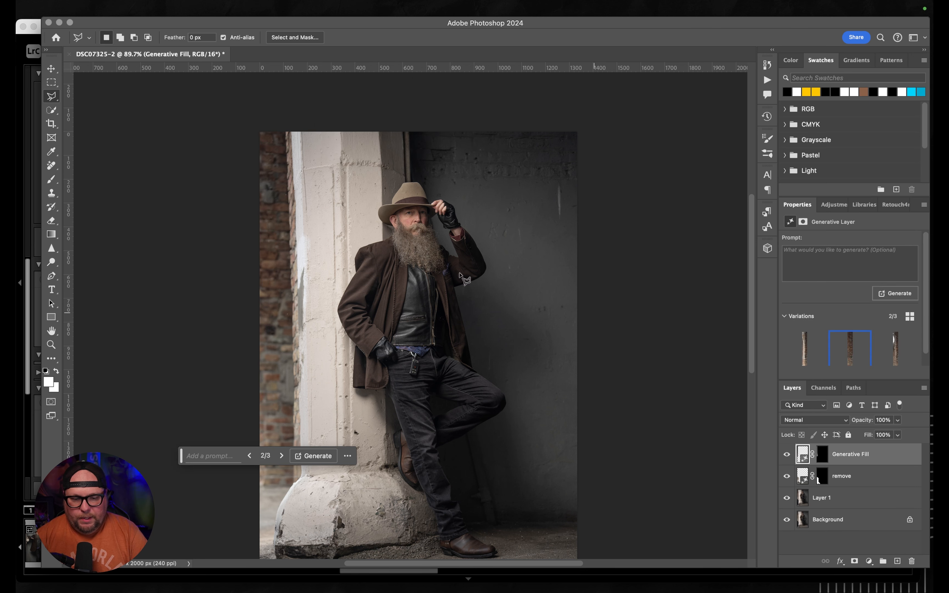
{"action": "left_click", "coordinate": [883, 358]}
{"action": "left_click", "coordinate": [839, 357]}
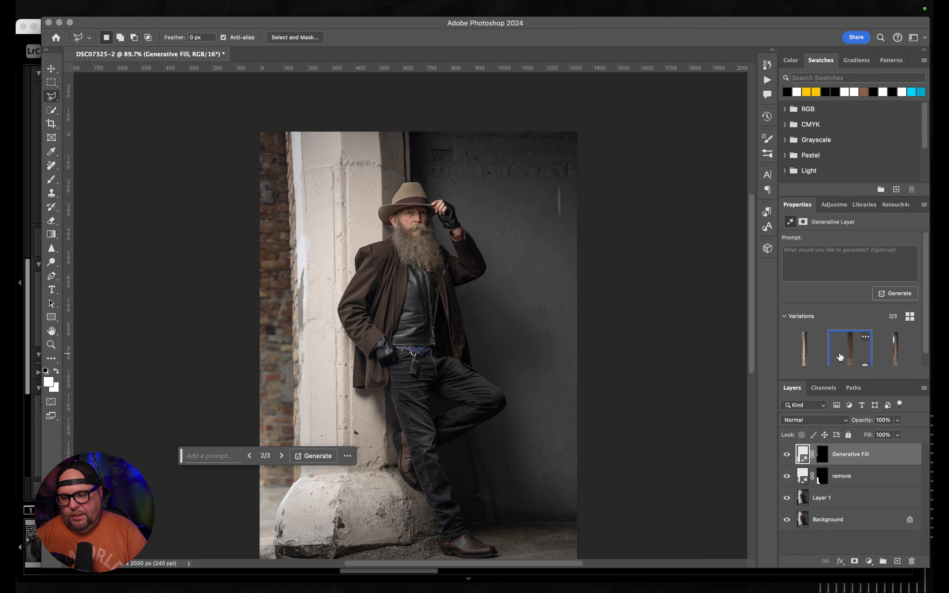
- Stamp all visible layers into a new merged layer at the top of the stack
{"action": "left_click_drag", "start_coordinate": [436, 314], "coordinate": [411, 267]}
{"action": "key", "text": "super+minus"}
{"action": "left_click_drag", "start_coordinate": [200, 392], "coordinate": [112, 546]}
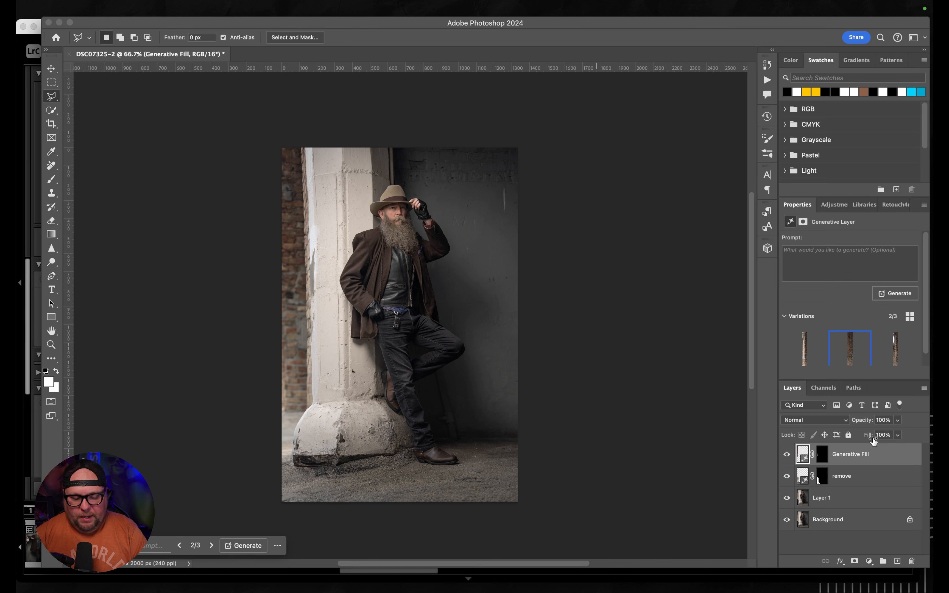
{"action": "key", "text": "super+alt+shift+e"}
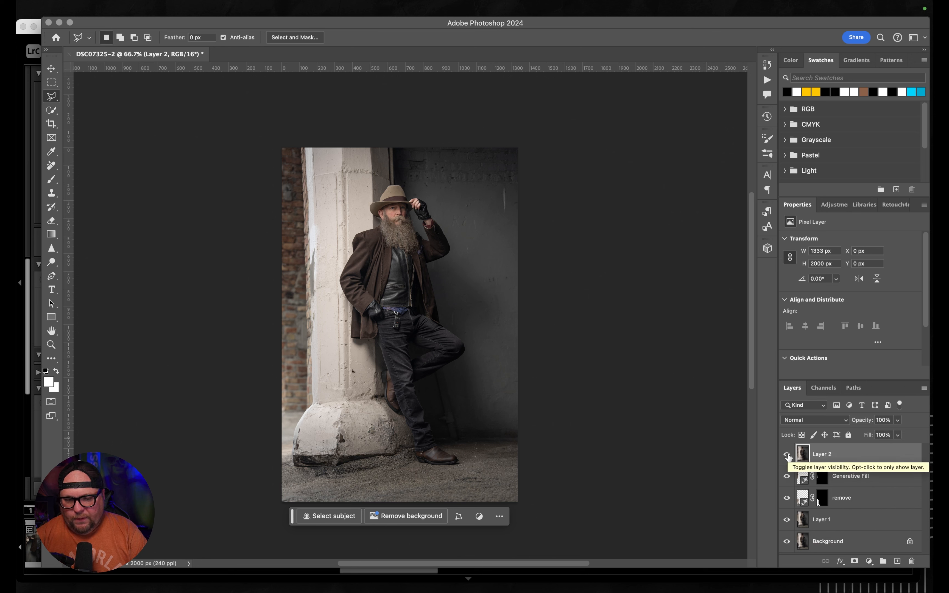
- Paint out the distracting spots on the brick wall using the Remove tool at size 125
{"action": "left_click", "coordinate": [51, 165]}
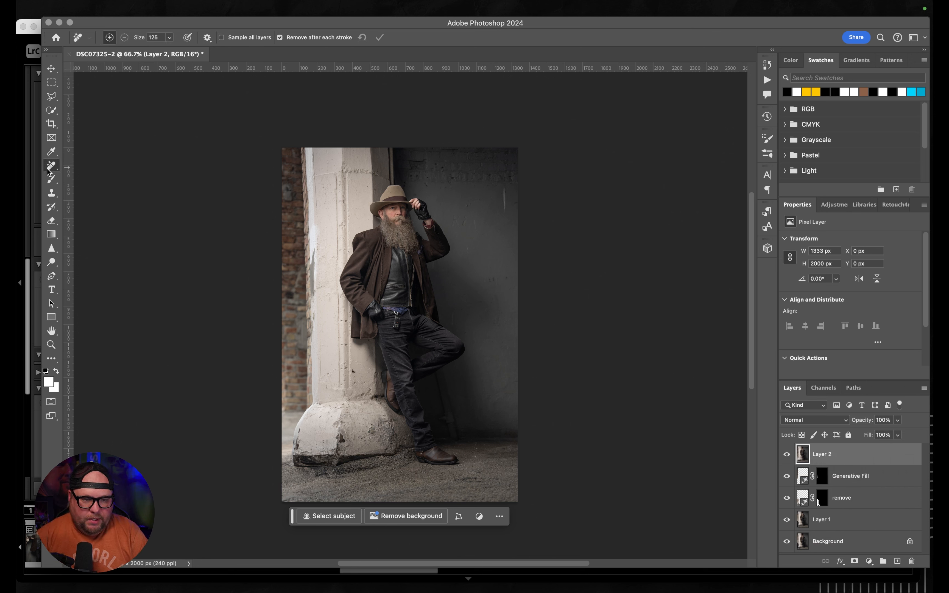
{"action": "left_click_drag", "start_coordinate": [289, 196], "coordinate": [289, 194]}
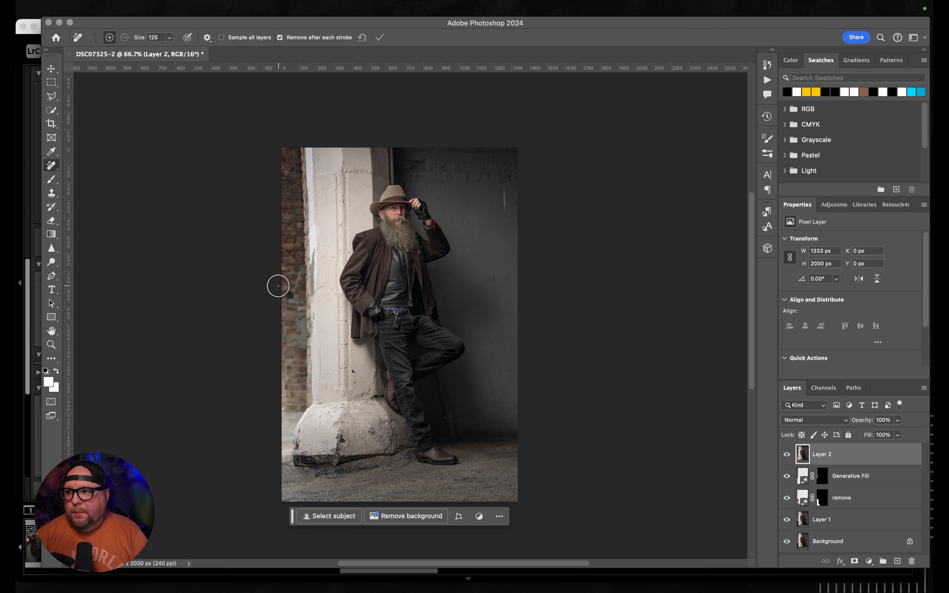
{"action": "left_click_drag", "start_coordinate": [286, 308], "coordinate": [290, 295]}
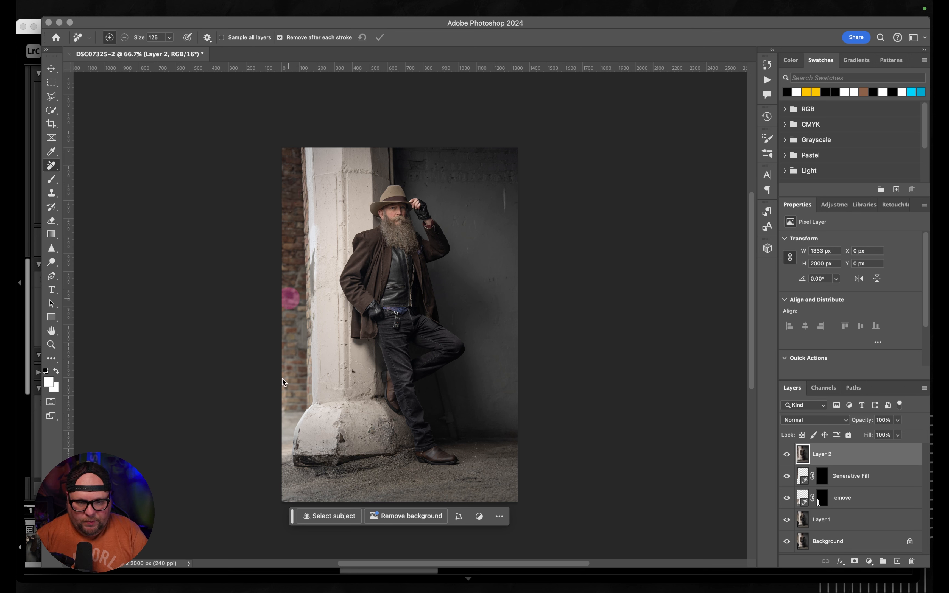
- Paint out marks on the dark wall with the Remove tool, reducing the brush to size 80 for finer spots
{"action": "left_click_drag", "start_coordinate": [503, 193], "coordinate": [503, 206]}
{"action": "key", "text": "super+plus"}
{"action": "key", "text": "super+plus"}
{"action": "mouse_move", "coordinate": [446, 274]}
{"action": "left_mouse_down"}
{"action": "mouse_move", "coordinate": [307, 364]}
{"action": "mouse_move", "coordinate": [291, 405]}
{"action": "left_mouse_up"}
{"action": "key", "text": "bracketleft"}
{"action": "key", "text": "bracketleft"}
{"action": "key", "text": "bracketleft"}
{"action": "mouse_move", "coordinate": [336, 191]}
{"action": "left_mouse_down"}
{"action": "mouse_move", "coordinate": [338, 209]}
{"action": "mouse_move", "coordinate": [364, 205]}
{"action": "left_mouse_up"}
- Remove the key fob hanging from the man's jeans using the Remove tool at size 50
{"action": "scroll", "coordinate": [247, 337], "scroll_direction": "down", "scroll_amount": 5}
{"action": "scroll", "coordinate": [247, 337], "scroll_direction": "left", "scroll_amount": 3}
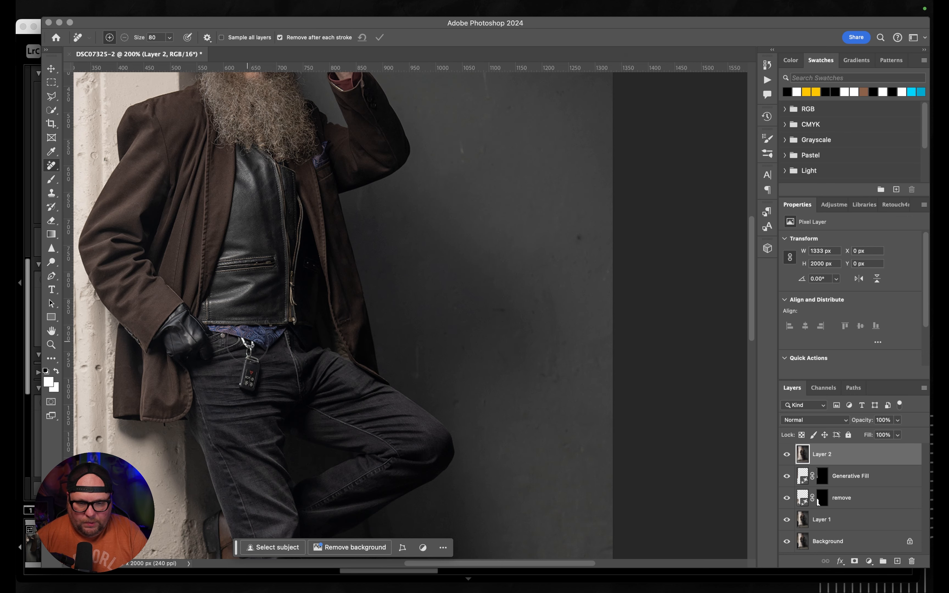
{"action": "key", "text": "bracketleft"}
{"action": "key", "text": "bracketleft"}
{"action": "key", "text": "bracketleft"}
{"action": "mouse_move", "coordinate": [247, 342]}
{"action": "left_mouse_down"}
{"action": "mouse_move", "coordinate": [255, 359]}
{"action": "mouse_move", "coordinate": [247, 387]}
{"action": "left_mouse_up"}
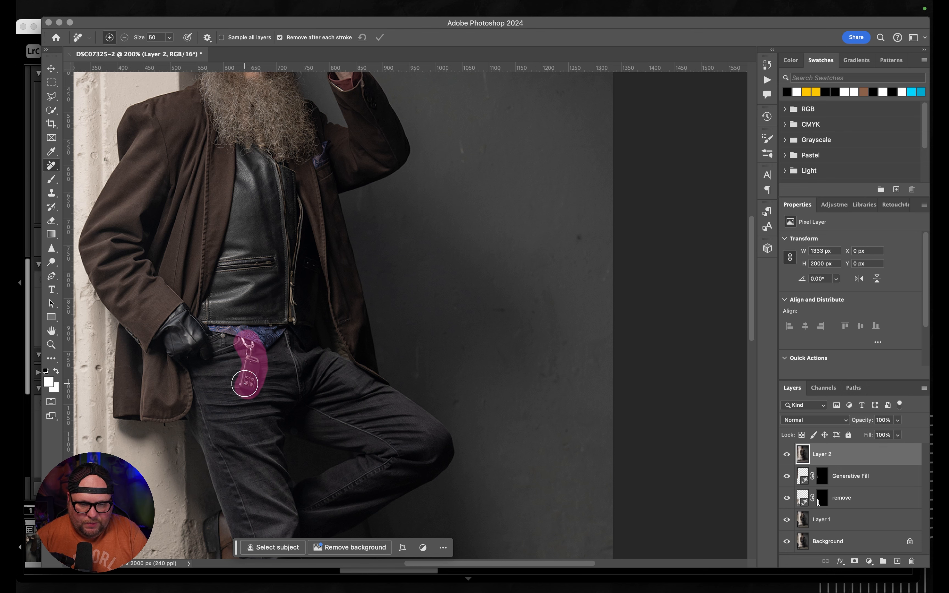
{"action": "left_click_drag", "start_coordinate": [254, 451], "coordinate": [281, 185]}
{"action": "left_click_drag", "start_coordinate": [270, 373], "coordinate": [434, 462]}
{"action": "left_click_drag", "start_coordinate": [401, 129], "coordinate": [402, 274]}
{"action": "key", "text": "super+minus"}
{"action": "key", "text": "super+minus"}
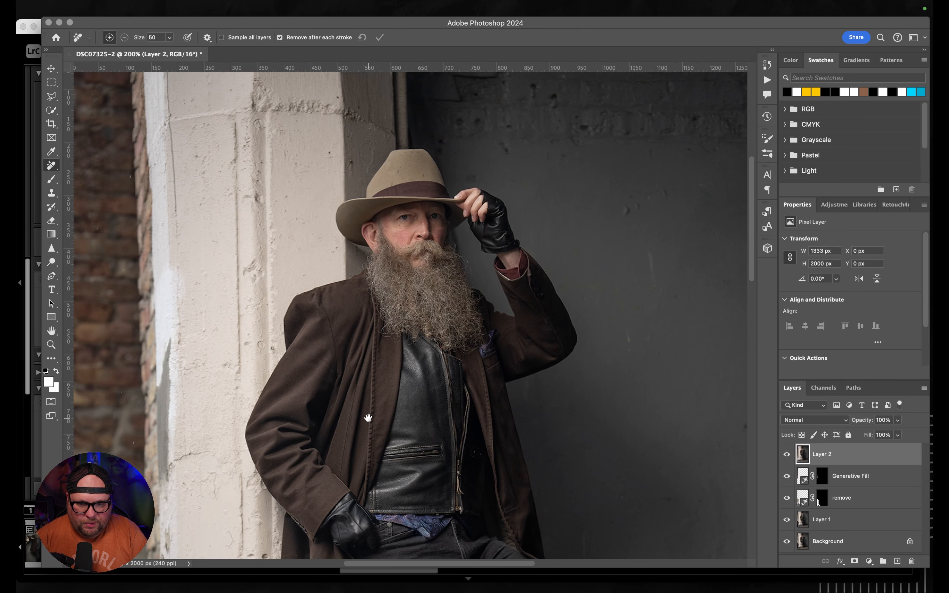
- Crop the image wider on both sides, mostly over the dark wall, trimming top and bottom, and fill with Generative Expand
{"action": "left_click", "coordinate": [50, 128]}
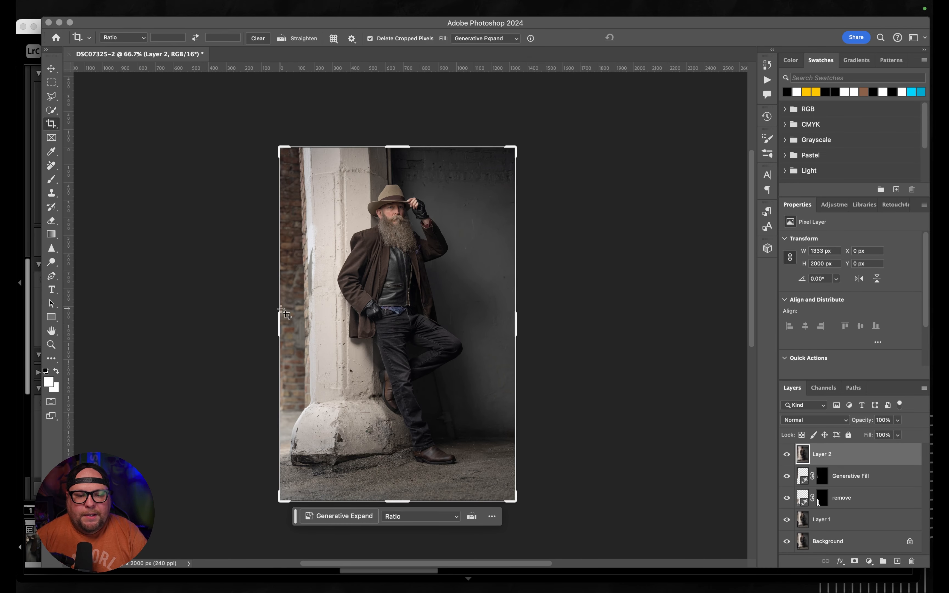
{"action": "left_click", "coordinate": [279, 315]}
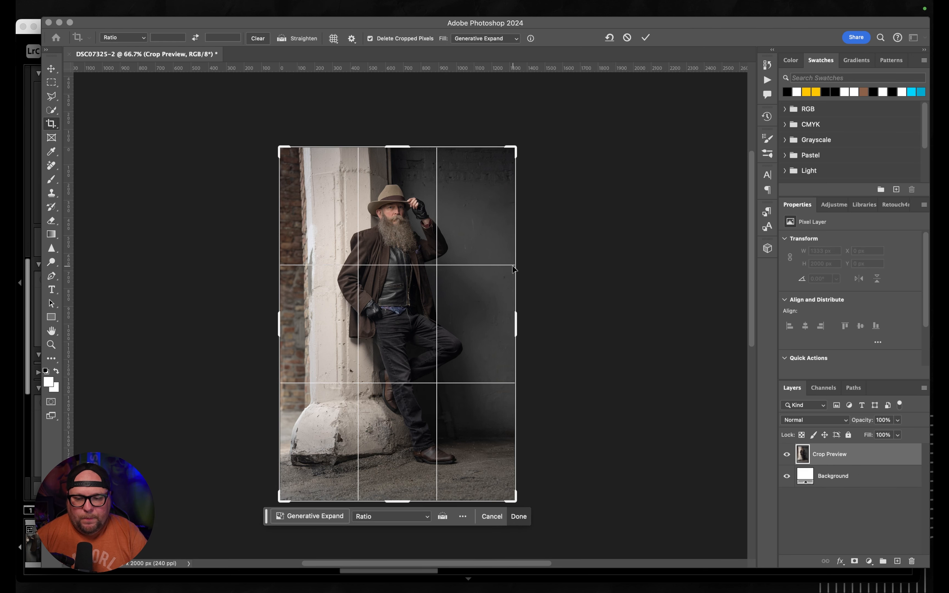
{"action": "left_click_drag", "start_coordinate": [516, 326], "coordinate": [595, 326]}
{"action": "left_click_drag", "start_coordinate": [200, 321], "coordinate": [189, 321]}
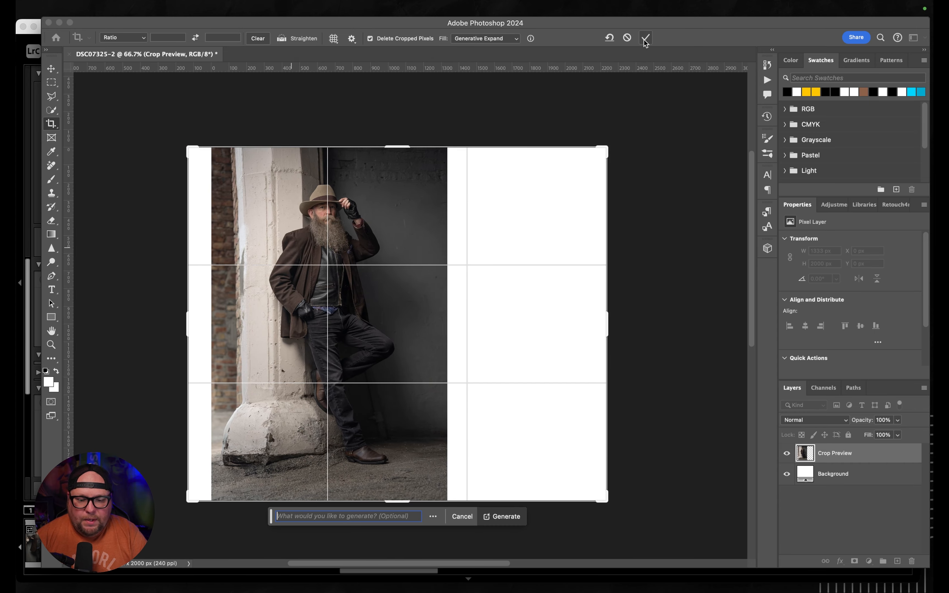
{"action": "left_click_drag", "start_coordinate": [398, 501], "coordinate": [398, 497]}
{"action": "left_click_drag", "start_coordinate": [396, 156], "coordinate": [395, 164]}
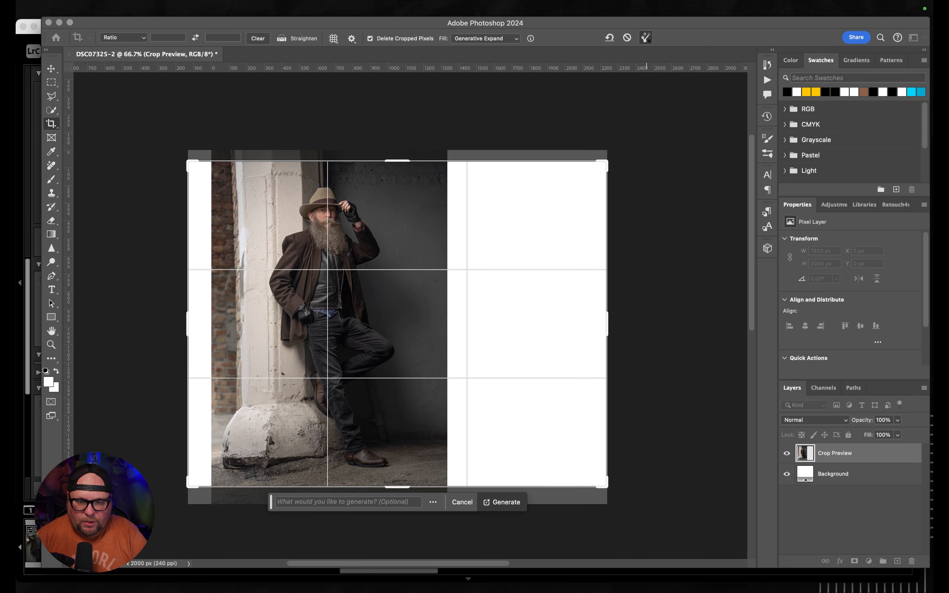
{"action": "left_click", "coordinate": [647, 38]}
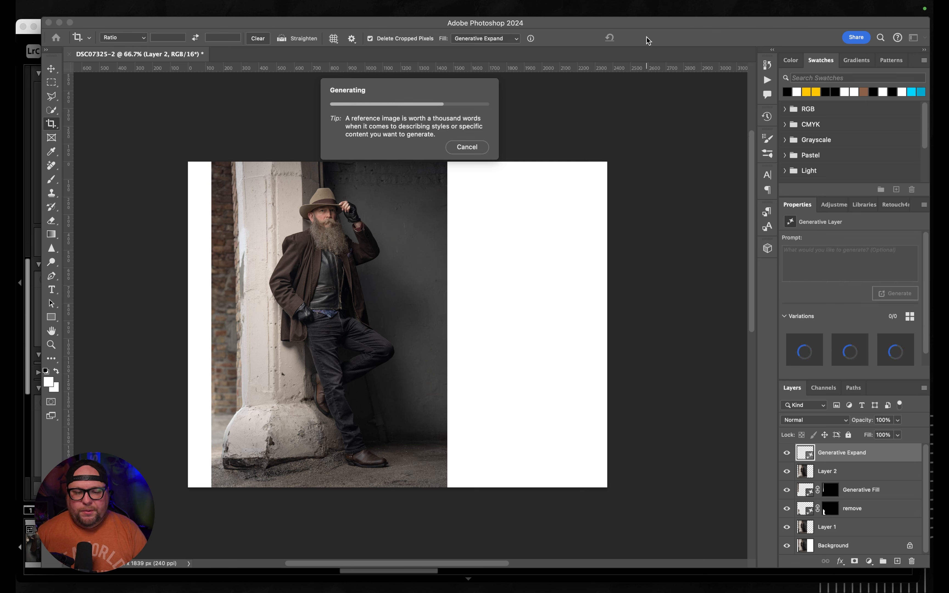
- Compare the three Generative Expand variations and keep the third one
{"action": "left_click", "coordinate": [839, 358]}
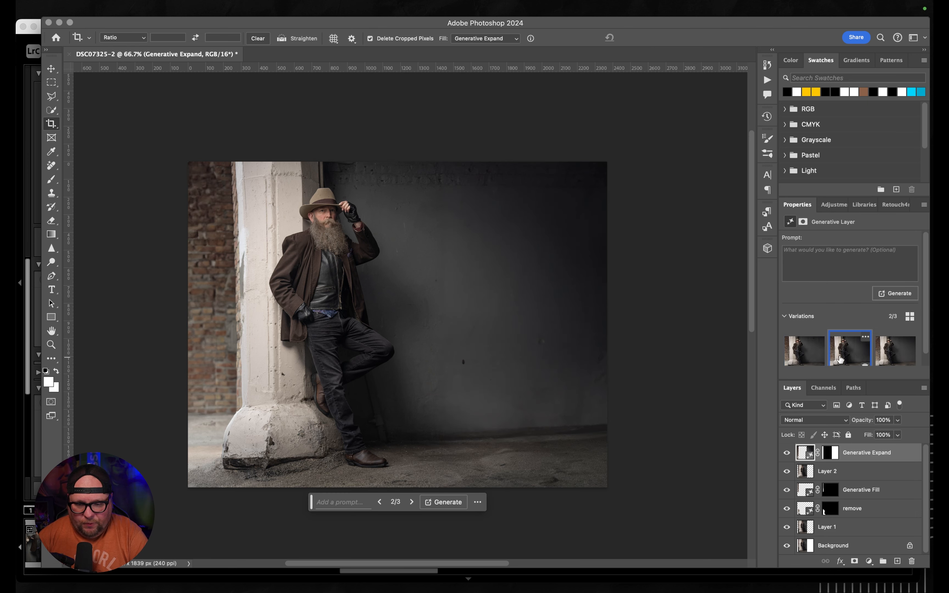
{"action": "left_click", "coordinate": [886, 358]}
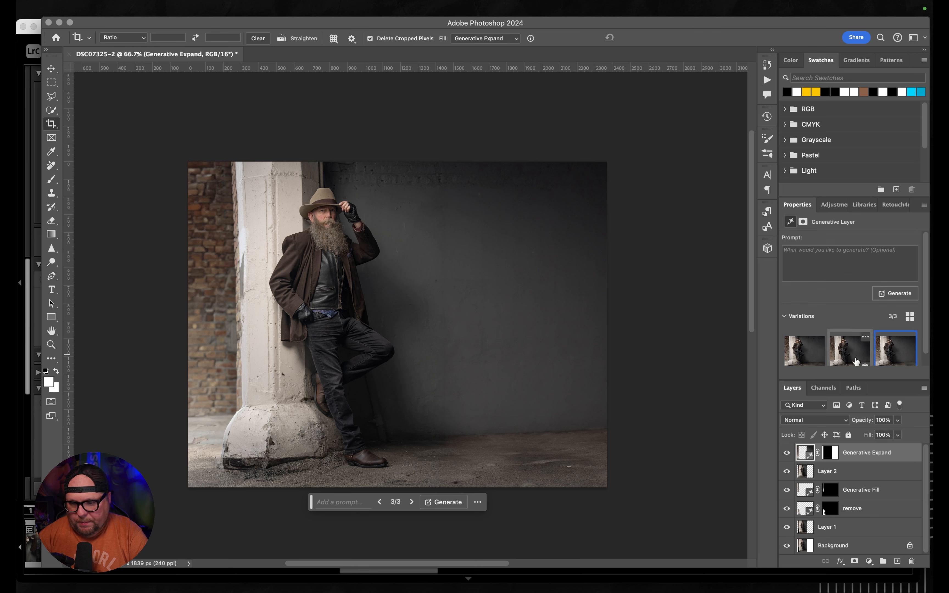
{"action": "left_click", "coordinate": [799, 364]}
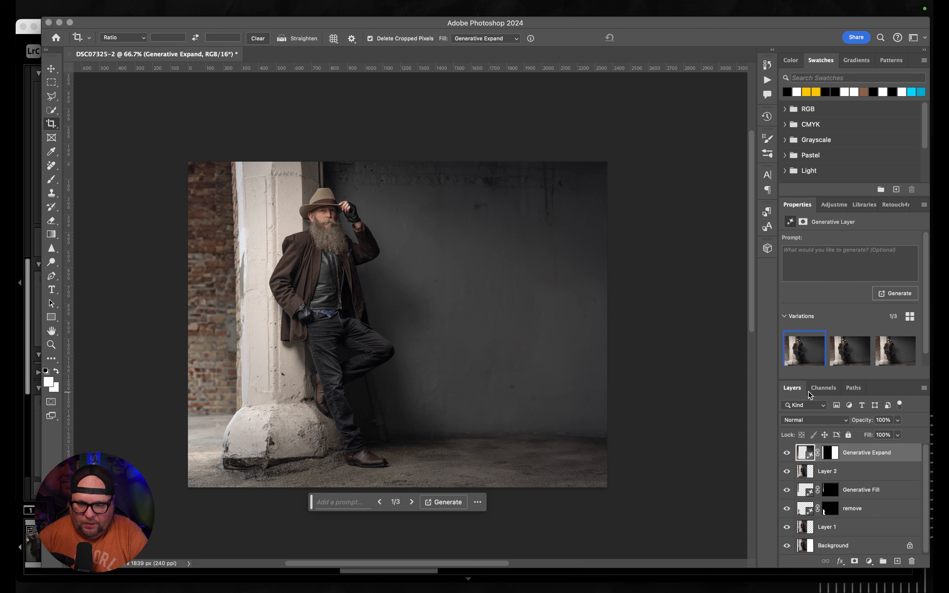
{"action": "left_click", "coordinate": [865, 363]}
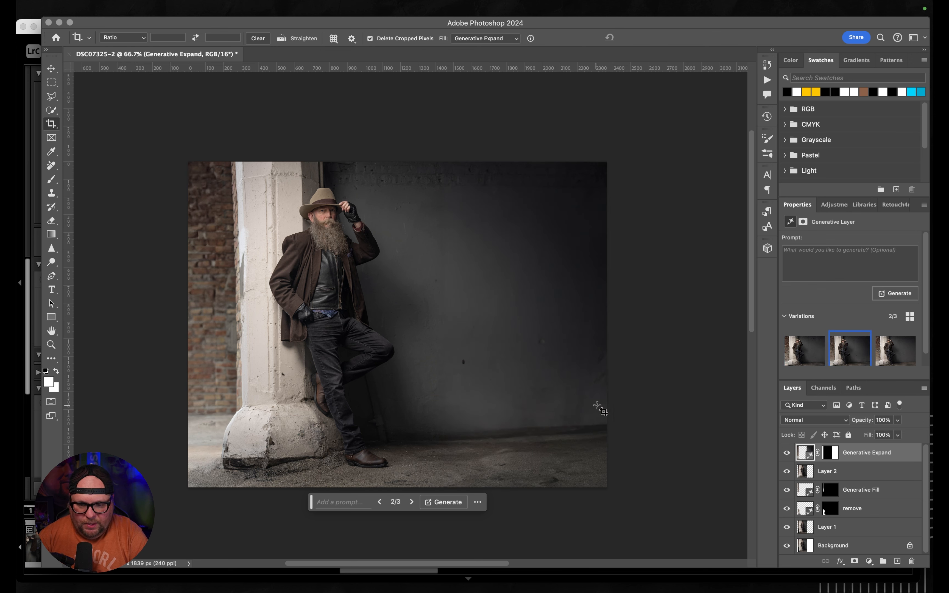
{"action": "left_click", "coordinate": [895, 356]}
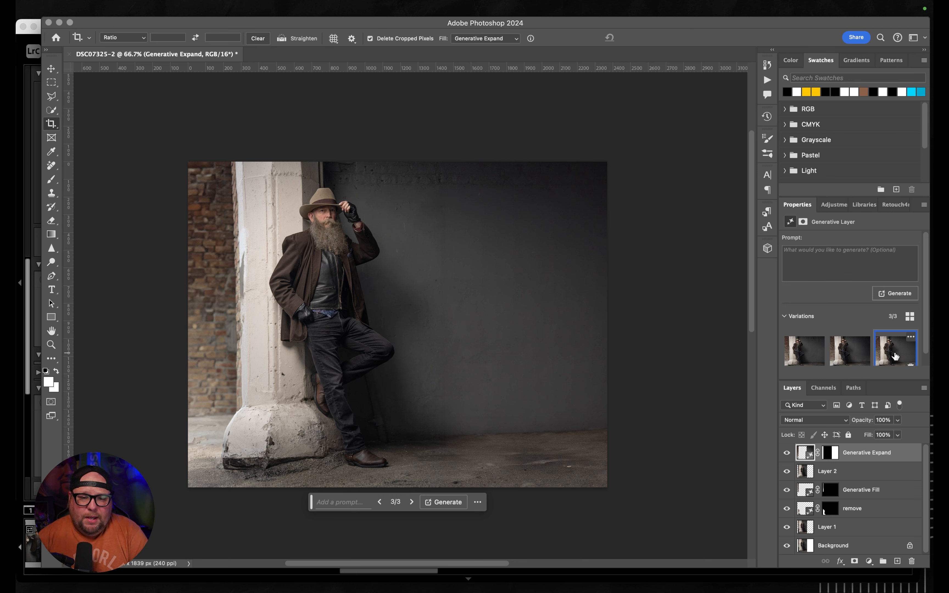
{"action": "left_click", "coordinate": [21, 309]}
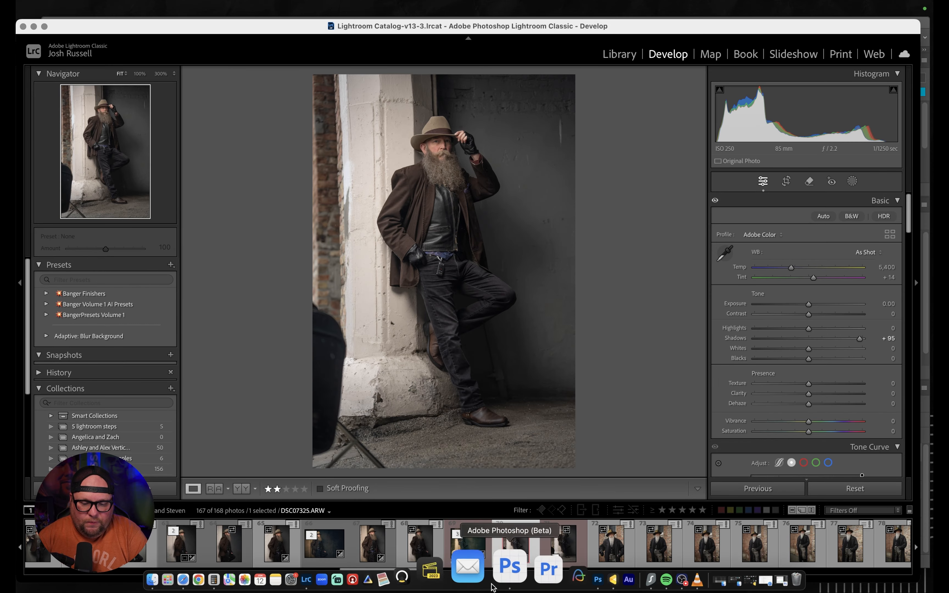
{"action": "left_click", "coordinate": [547, 578]}
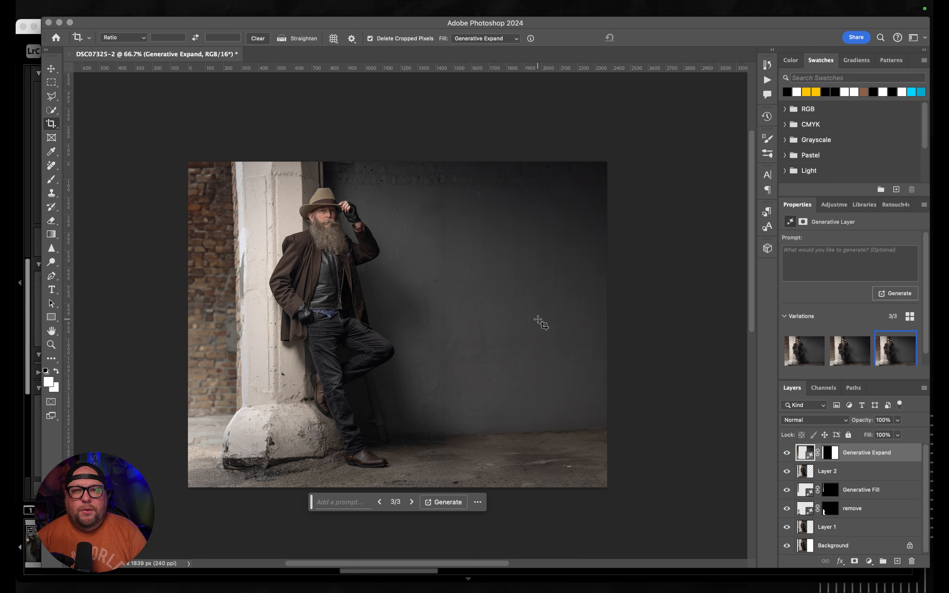
- Place the rusty metal texture image over the photo, scaled to 53.49% and rotated 83.90°, covering the man and dark wall
{"action": "mouse_move", "coordinate": [233, 585]}
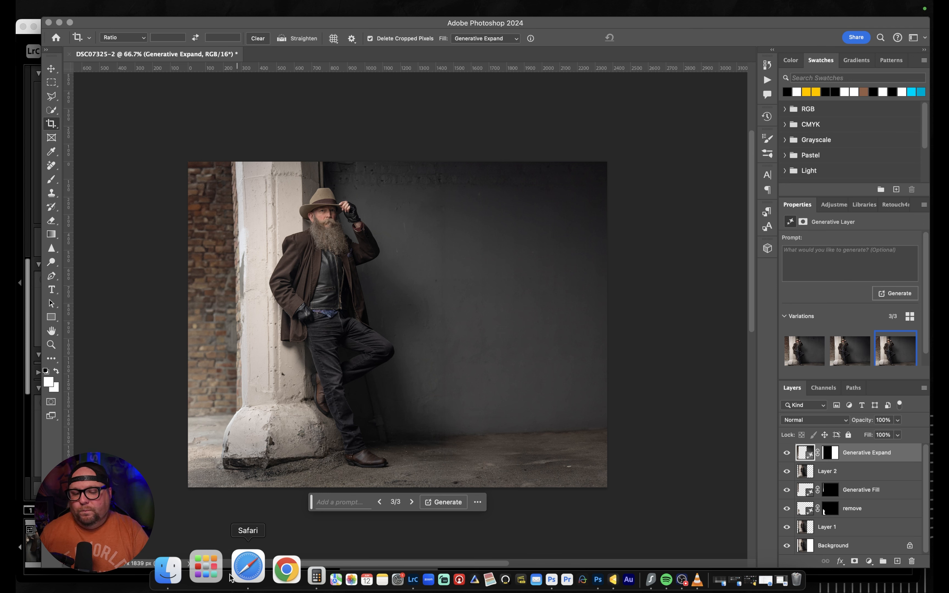
{"action": "left_click_drag", "start_coordinate": [230, 576], "coordinate": [450, 228]}
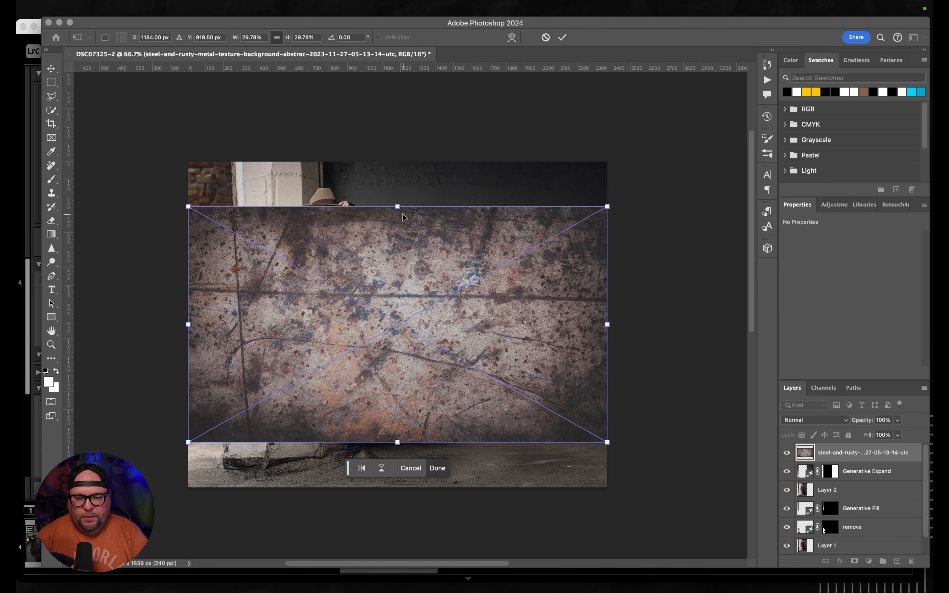
{"action": "left_click_drag", "start_coordinate": [430, 197], "coordinate": [608, 301]}
{"action": "left_click_drag", "start_coordinate": [389, 290], "coordinate": [409, 280]}
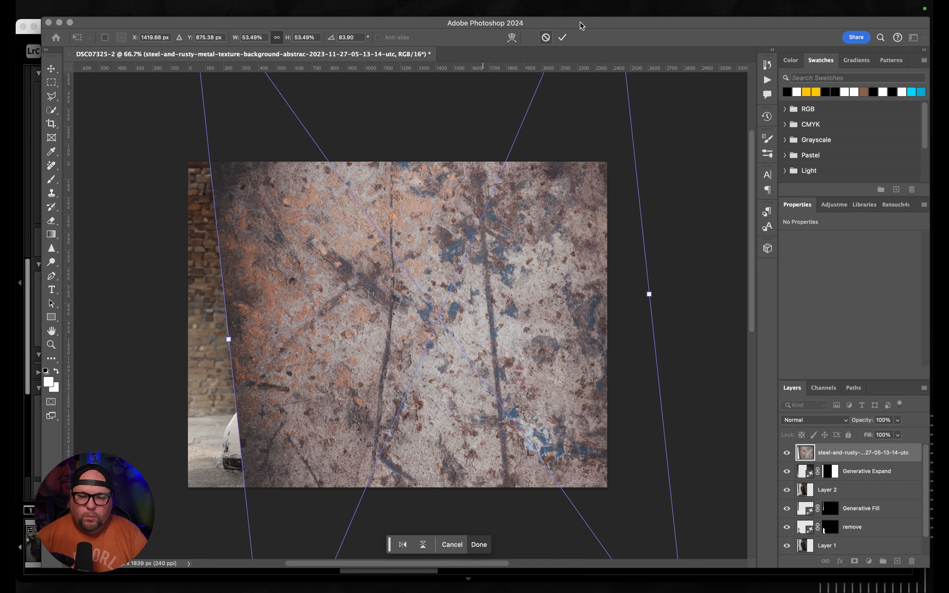
{"action": "left_click", "coordinate": [563, 37]}
- Set the rusty texture layer's blend mode to Color Dodge
{"action": "key", "text": "c"}
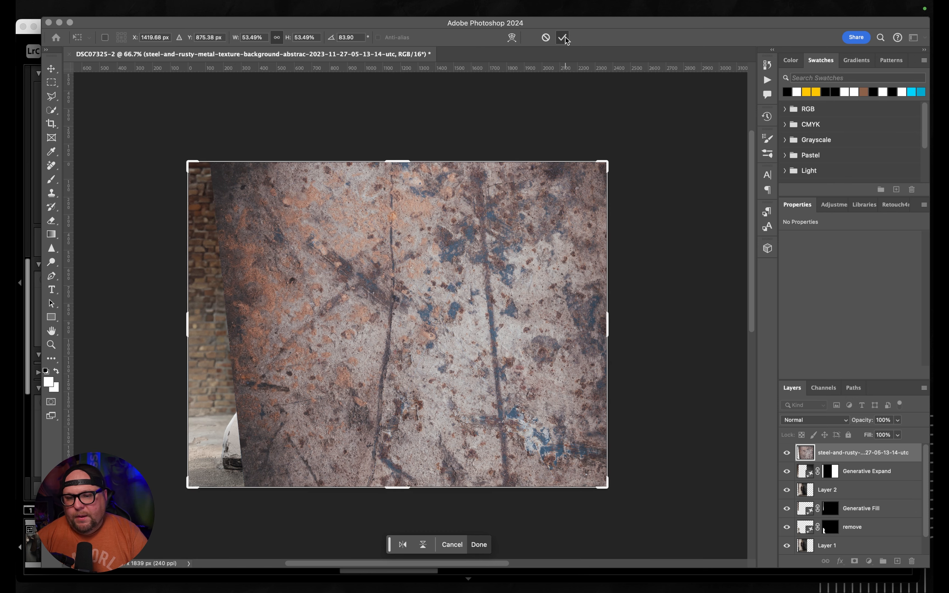
{"action": "left_click", "coordinate": [819, 420]}
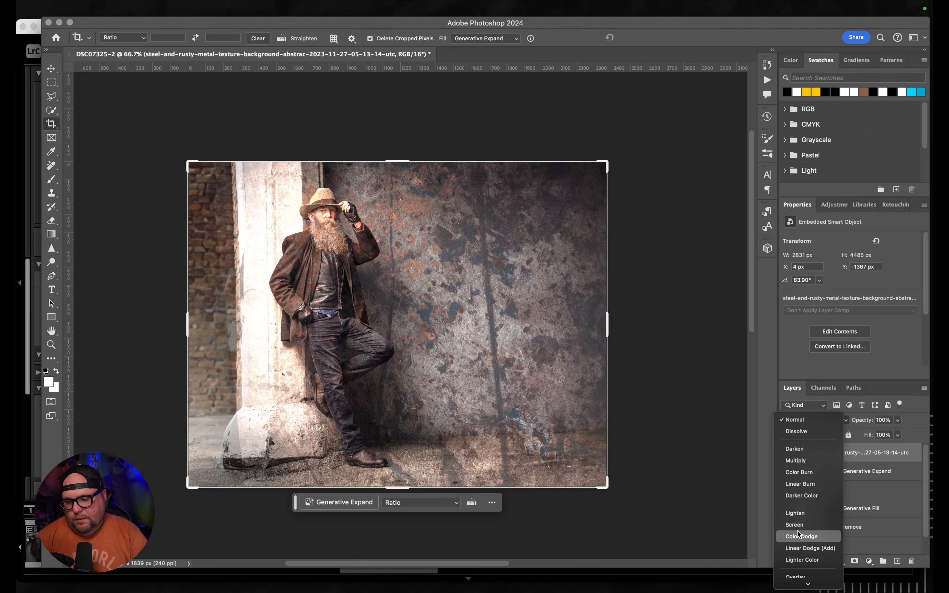
{"action": "left_click", "coordinate": [801, 536]}
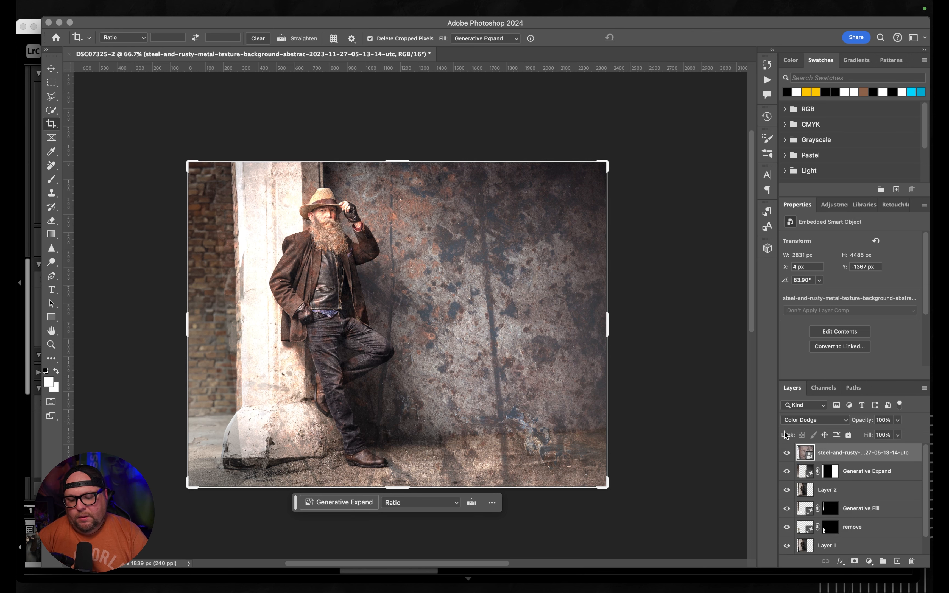
- Select the man as the subject on Layer 2
{"action": "left_click", "coordinate": [51, 68]}
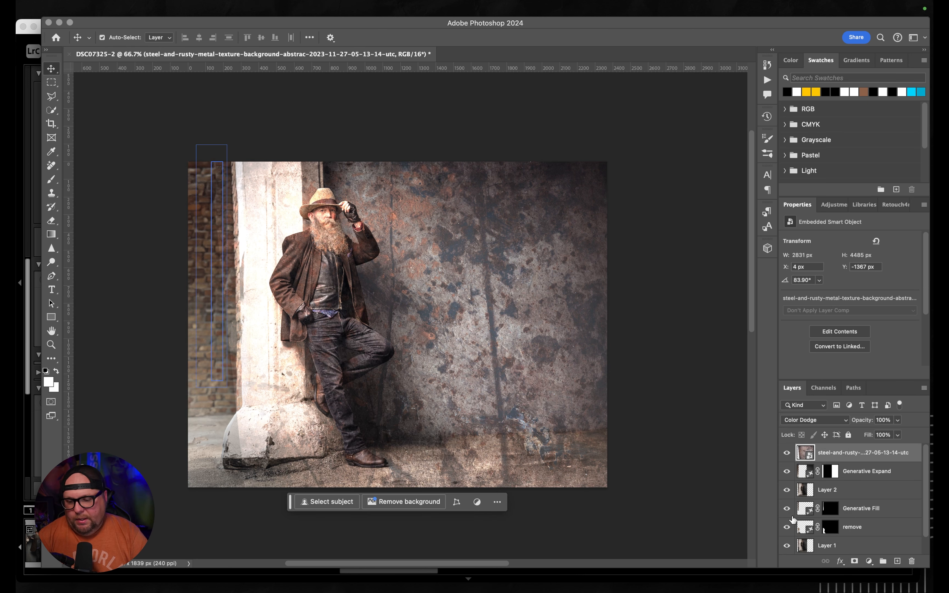
{"action": "left_click", "coordinate": [848, 489]}
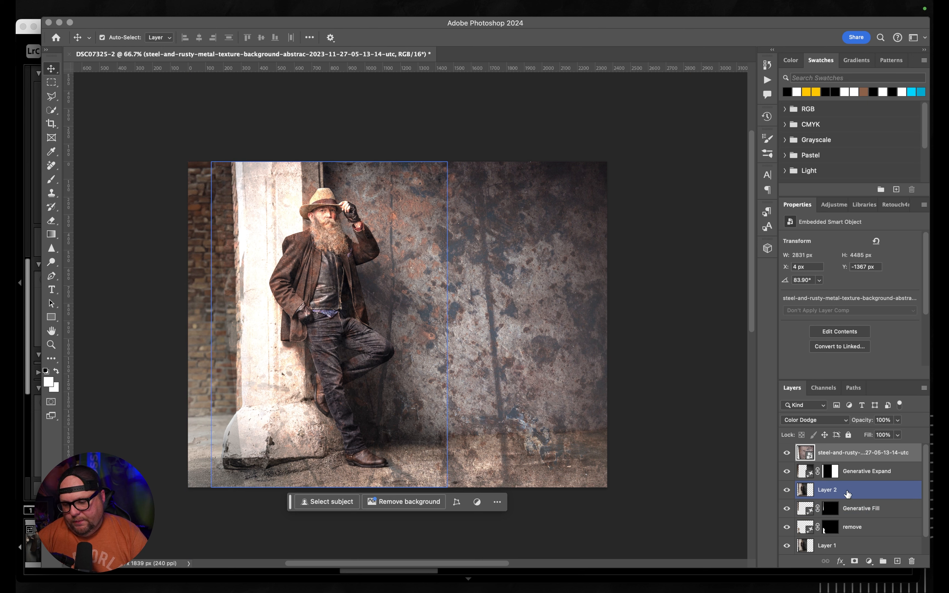
{"action": "left_click", "coordinate": [865, 497]}
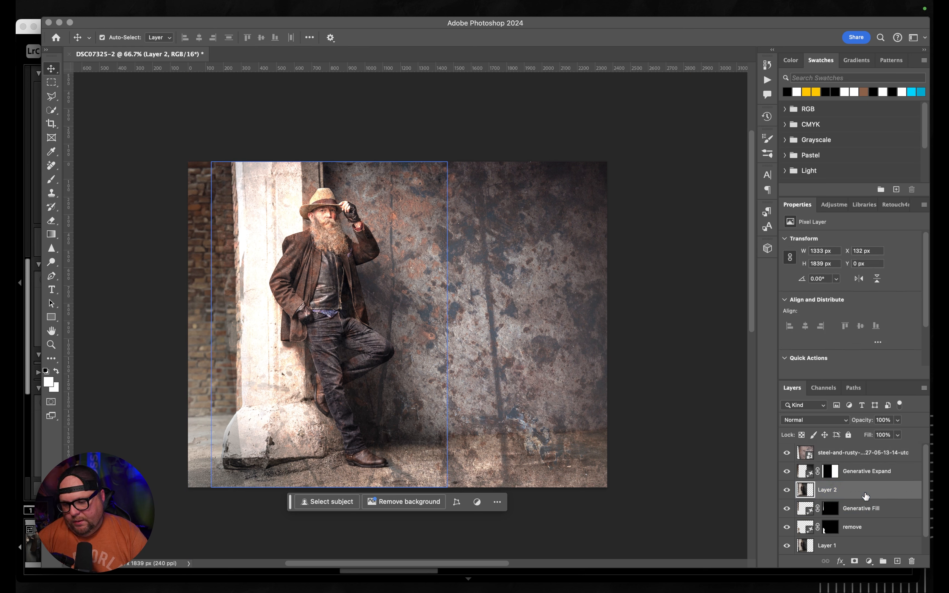
{"action": "mouse_move", "coordinate": [169, 3]}
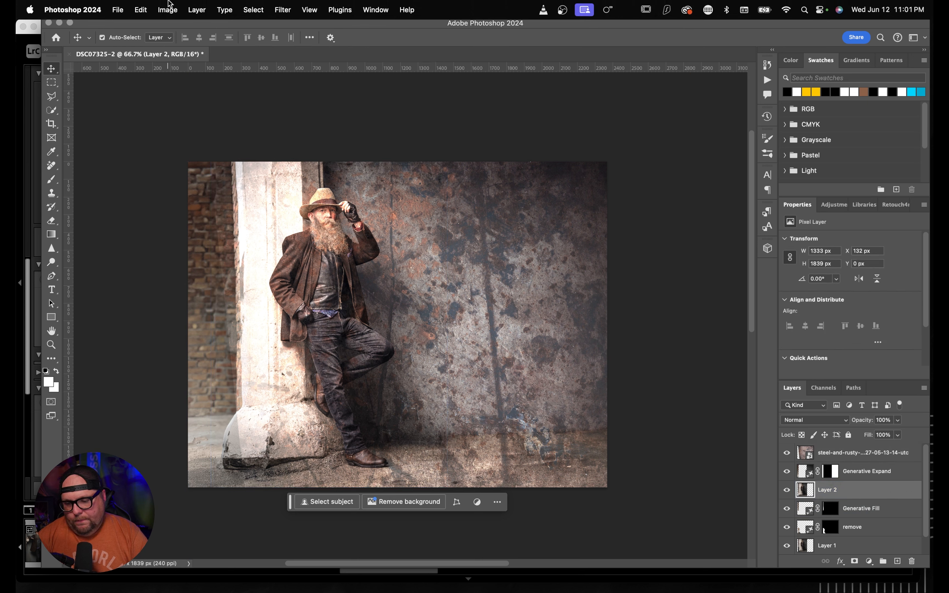
{"action": "left_click", "coordinate": [170, 10]}
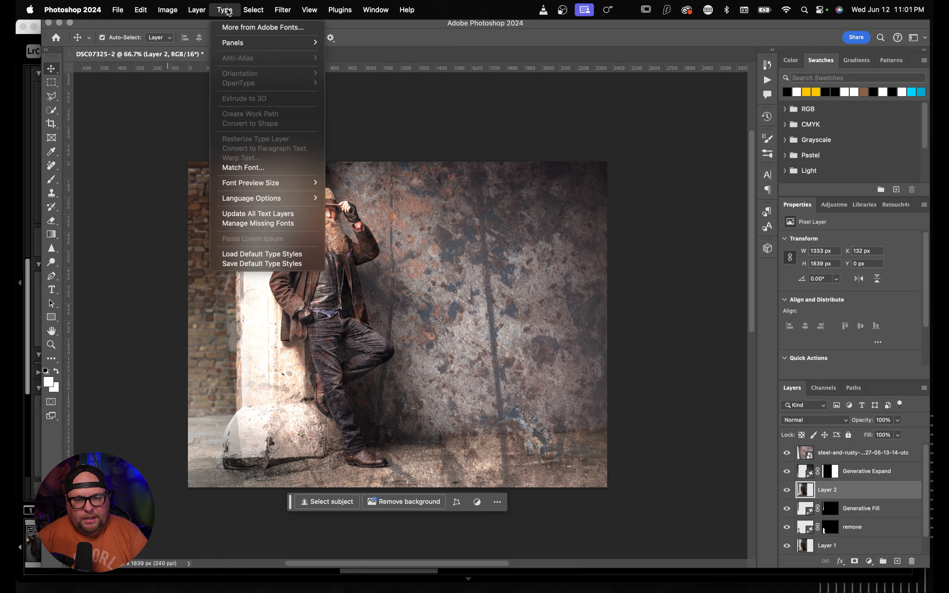
{"action": "left_click", "coordinate": [269, 135]}
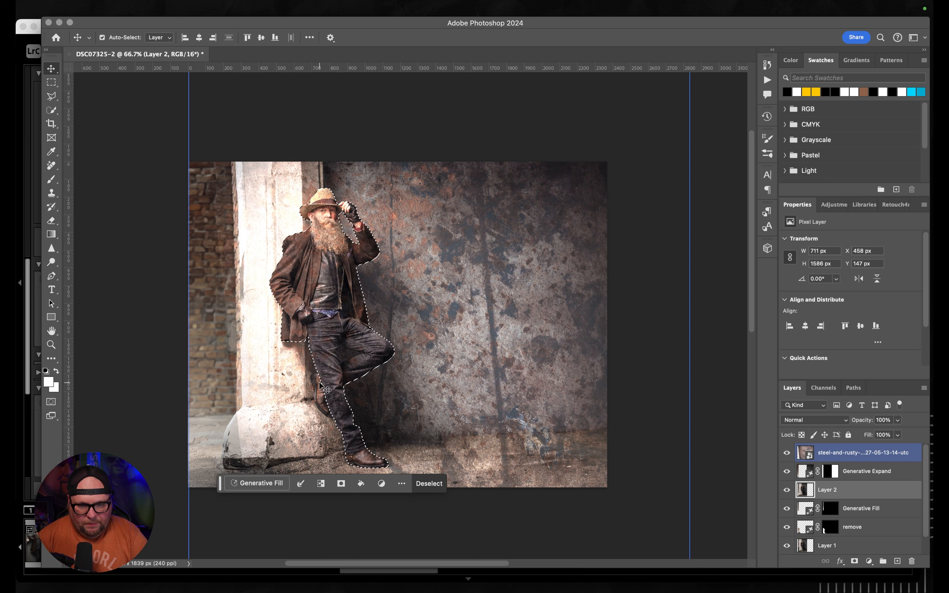
- Add the rear boot to the selection with Quick Selection and mask the man out of the rusty texture layer
{"action": "key", "text": "w"}
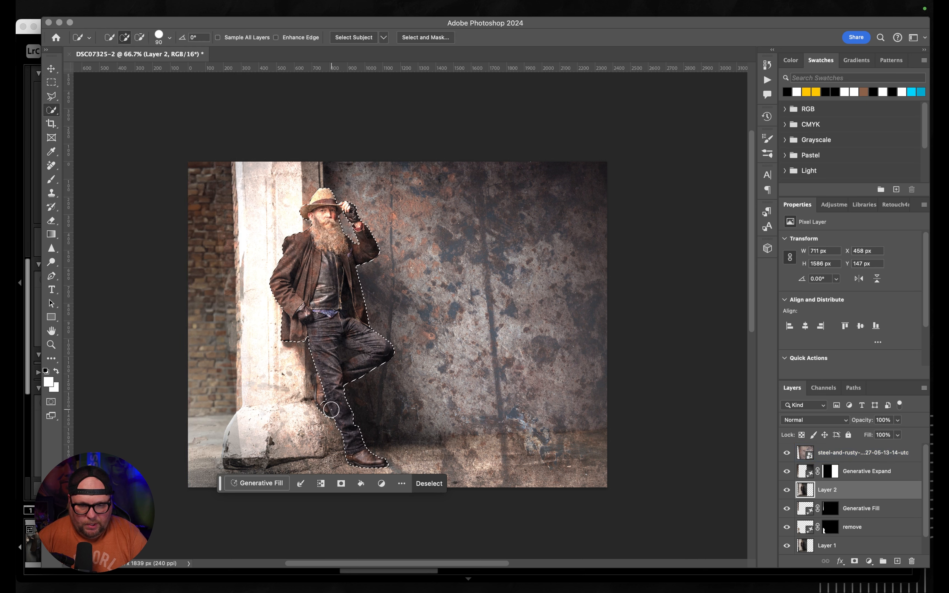
{"action": "mouse_move", "coordinate": [324, 386]}
{"action": "left_mouse_down"}
{"action": "mouse_move", "coordinate": [313, 373]}
{"action": "mouse_move", "coordinate": [310, 395]}
{"action": "left_mouse_up"}
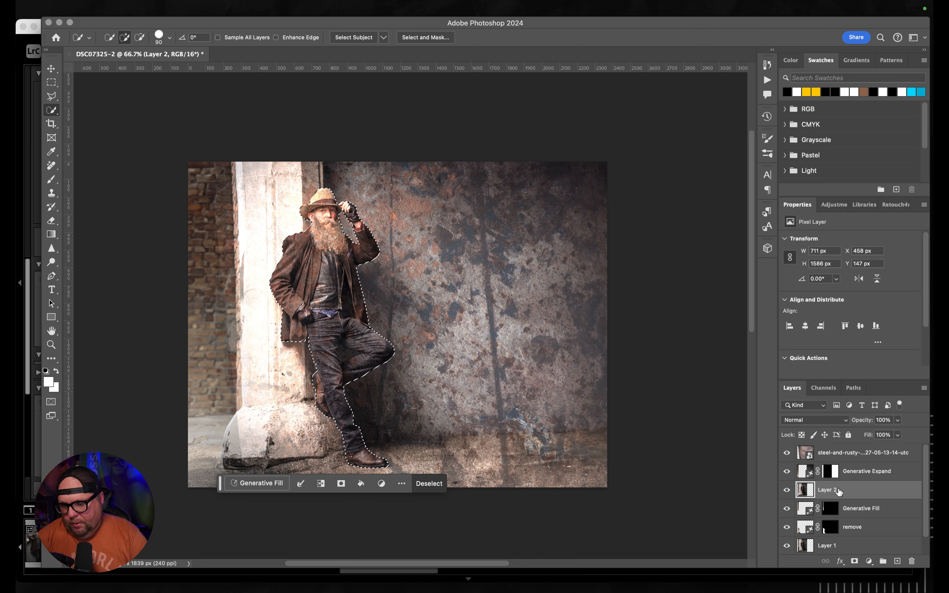
{"action": "left_click", "coordinate": [846, 458]}
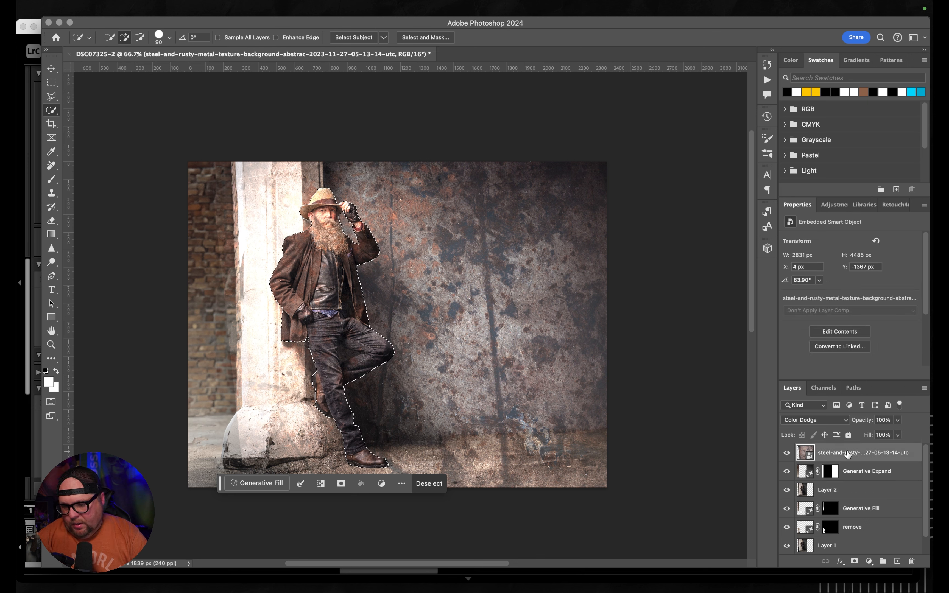
{"action": "left_click", "coordinate": [855, 562]}
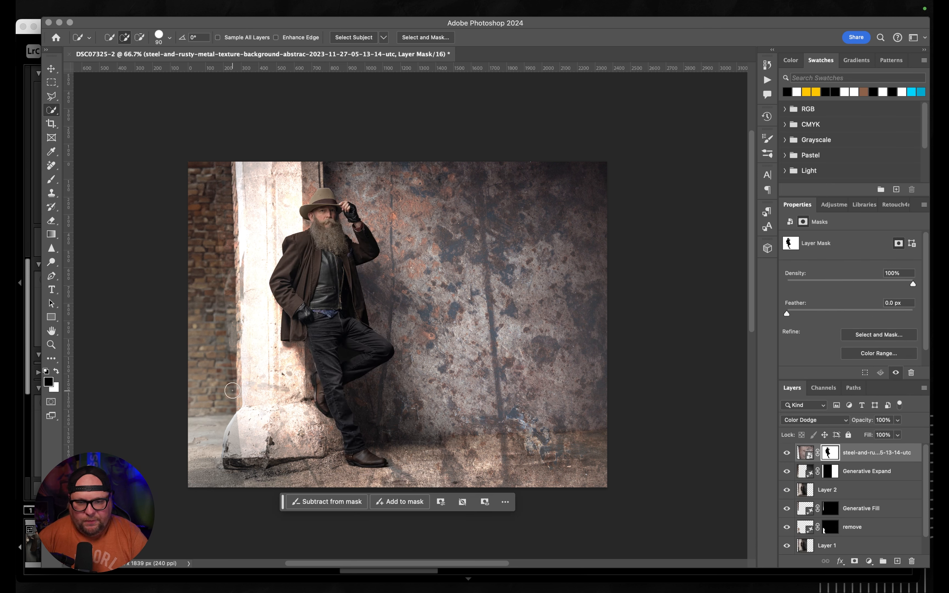
- Paint the texture off the pillar on the layer mask with a harder black 175 px brush at 100% flow
{"action": "key", "text": "b"}
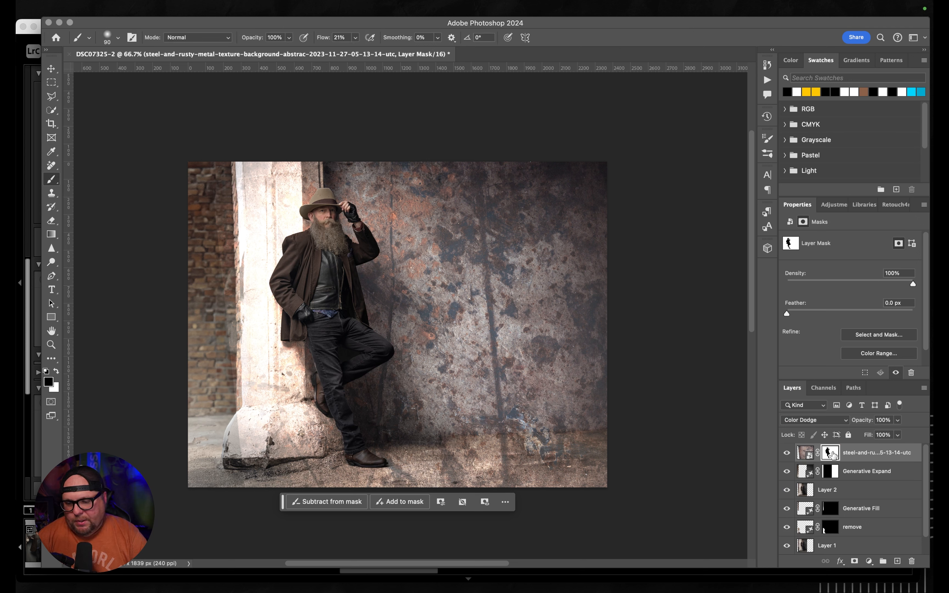
{"action": "key", "text": "bracketright"}
{"action": "key", "text": "bracketright"}
{"action": "key", "text": "bracketright"}
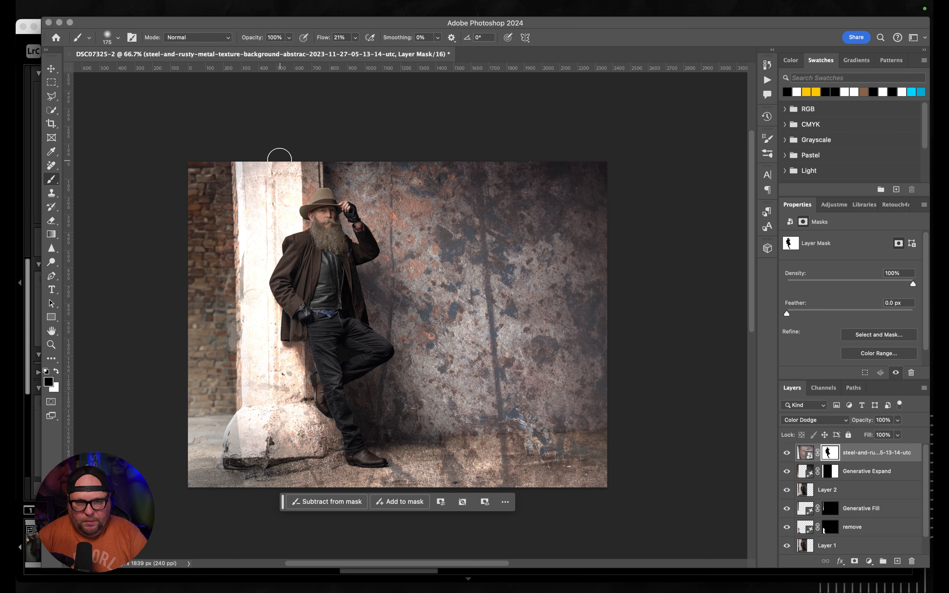
{"action": "left_click", "coordinate": [358, 38]}
{"action": "left_click_drag", "start_coordinate": [359, 51], "coordinate": [368, 51]}
{"action": "left_click", "coordinate": [119, 41]}
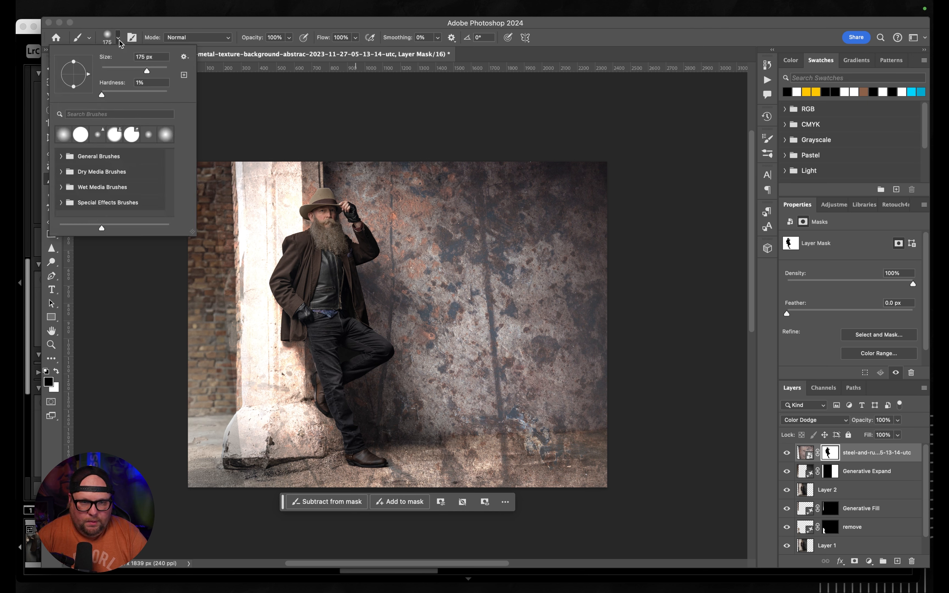
{"action": "left_click_drag", "start_coordinate": [102, 95], "coordinate": [152, 96]}
{"action": "mouse_move", "coordinate": [301, 160]}
{"action": "left_mouse_down"}
{"action": "mouse_move", "coordinate": [308, 194]}
{"action": "mouse_move", "coordinate": [277, 173]}
{"action": "mouse_move", "coordinate": [255, 244]}
{"action": "mouse_move", "coordinate": [266, 291]}
{"action": "mouse_move", "coordinate": [256, 424]}
{"action": "mouse_move", "coordinate": [275, 185]}
{"action": "mouse_move", "coordinate": [256, 344]}
{"action": "mouse_move", "coordinate": [275, 416]}
{"action": "mouse_move", "coordinate": [250, 413]}
{"action": "left_mouse_up"}
- Mask the texture off the brick wall and the foreground ground with a 500 px brush
{"action": "key", "text": "bracketright"}
{"action": "key", "text": "bracketright"}
{"action": "key", "text": "bracketright"}
{"action": "key", "text": "bracketright"}
{"action": "key", "text": "bracketright"}
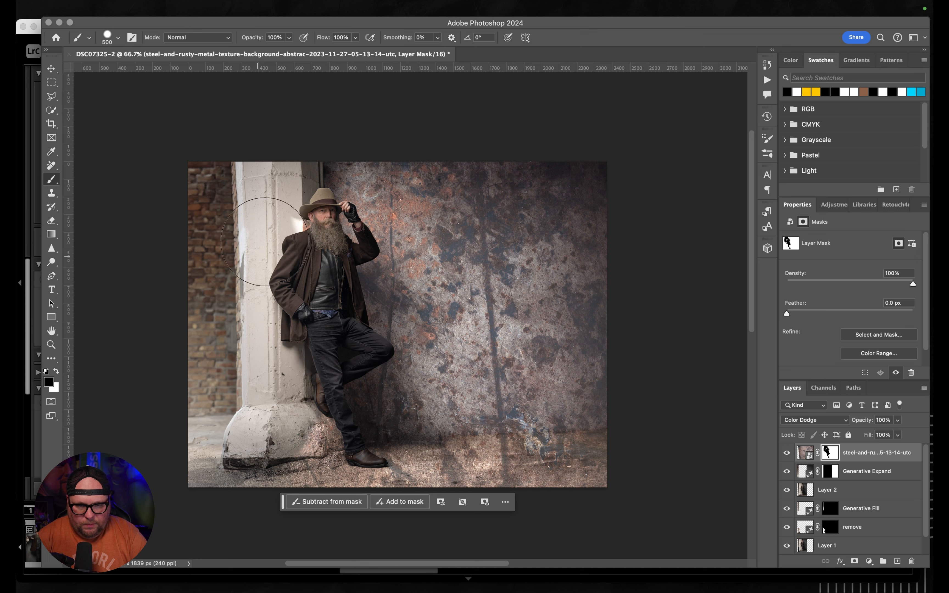
{"action": "mouse_move", "coordinate": [278, 562]}
{"action": "left_mouse_down"}
{"action": "mouse_move", "coordinate": [298, 454]}
{"action": "mouse_move", "coordinate": [310, 463]}
{"action": "mouse_move", "coordinate": [298, 432]}
{"action": "mouse_move", "coordinate": [301, 456]}
{"action": "mouse_move", "coordinate": [267, 490]}
{"action": "left_mouse_up"}
- Mask the remaining texture off the pillar base and the floor up to the wall with a 175 px brush
{"action": "key", "text": "bracketleft"}
{"action": "key", "text": "bracketleft"}
{"action": "key", "text": "bracketleft"}
{"action": "key", "text": "bracketleft"}
{"action": "key", "text": "bracketleft"}
{"action": "mouse_move", "coordinate": [297, 476]}
{"action": "left_mouse_down"}
{"action": "mouse_move", "coordinate": [472, 458]}
{"action": "mouse_move", "coordinate": [608, 462]}
{"action": "mouse_move", "coordinate": [327, 472]}
{"action": "mouse_move", "coordinate": [432, 507]}
{"action": "mouse_move", "coordinate": [620, 500]}
{"action": "mouse_move", "coordinate": [514, 490]}
{"action": "mouse_move", "coordinate": [589, 504]}
{"action": "mouse_move", "coordinate": [658, 502]}
{"action": "mouse_move", "coordinate": [485, 491]}
{"action": "mouse_move", "coordinate": [386, 462]}
{"action": "mouse_move", "coordinate": [612, 451]}
{"action": "mouse_move", "coordinate": [266, 451]}
{"action": "left_mouse_up"}
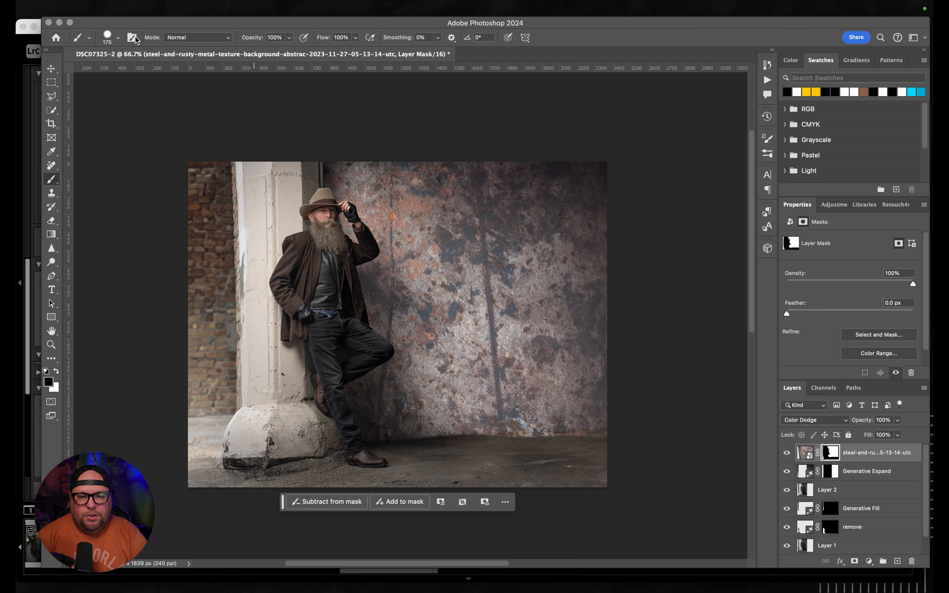
- Blend the rusty texture's lower edge into the floor on the layer mask with a soft black 300 px brush at 21% flow
{"action": "left_click", "coordinate": [118, 39]}
{"action": "left_click_drag", "start_coordinate": [151, 98], "coordinate": [101, 97]}
{"action": "left_click", "coordinate": [355, 38]}
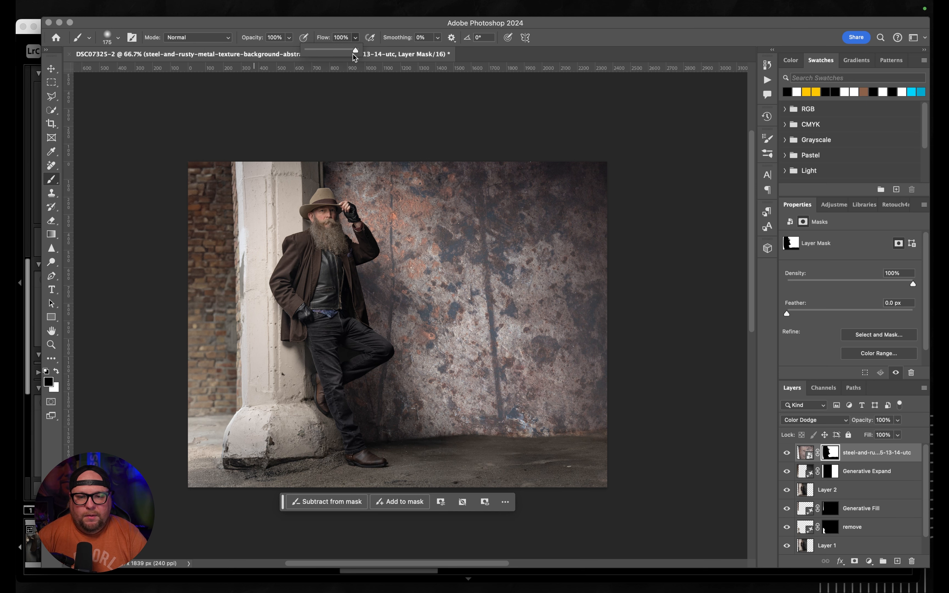
{"action": "left_click_drag", "start_coordinate": [355, 56], "coordinate": [320, 52]}
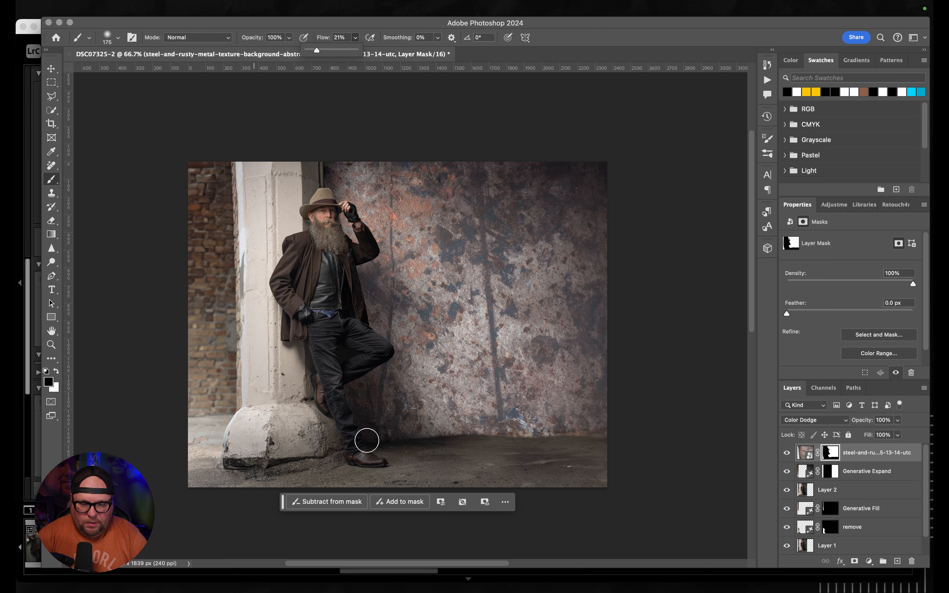
{"action": "key", "text": "bracketright"}
{"action": "key", "text": "bracketright"}
{"action": "key", "text": "bracketright"}
{"action": "key", "text": "bracketleft"}
{"action": "key", "text": "bracketleft"}
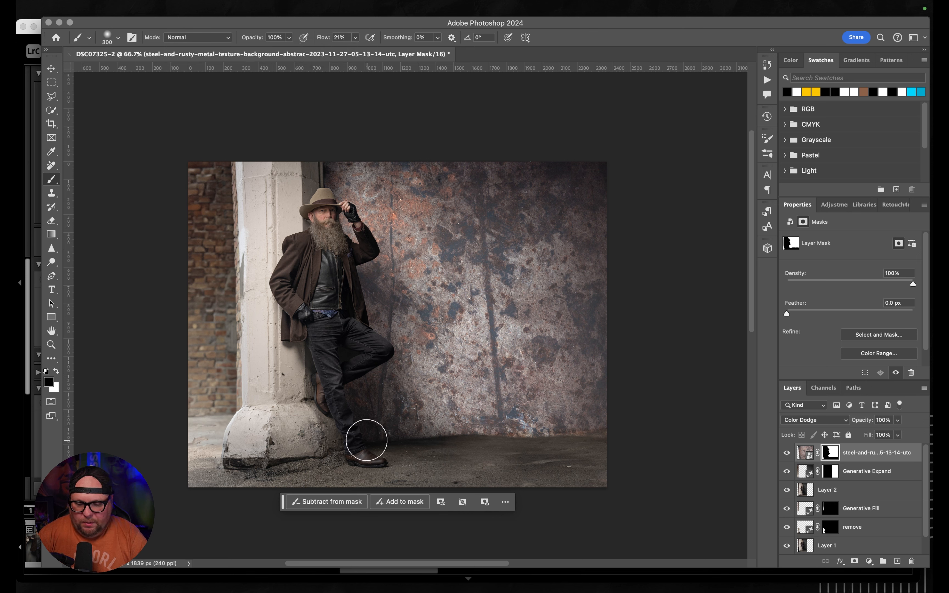
{"action": "left_click", "coordinate": [420, 440], "text": "shift"}
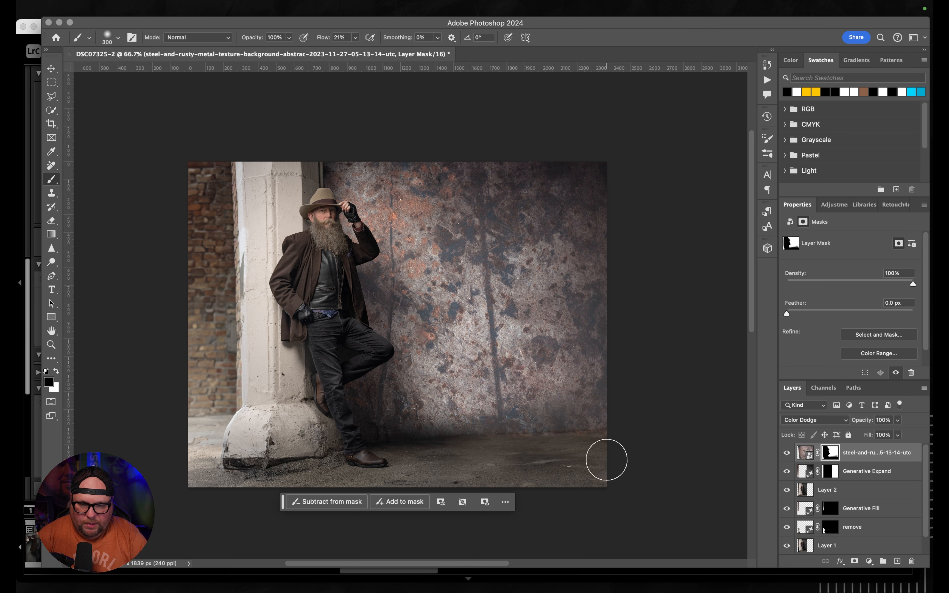
{"action": "key", "text": "super+z"}
{"action": "mouse_move", "coordinate": [574, 445]}
{"action": "left_mouse_down"}
{"action": "mouse_move", "coordinate": [522, 450]}
{"action": "mouse_move", "coordinate": [553, 440]}
{"action": "mouse_move", "coordinate": [492, 458]}
{"action": "mouse_move", "coordinate": [517, 458]}
{"action": "mouse_move", "coordinate": [490, 448]}
{"action": "mouse_move", "coordinate": [440, 458]}
{"action": "mouse_move", "coordinate": [376, 451]}
{"action": "mouse_move", "coordinate": [441, 460]}
{"action": "mouse_move", "coordinate": [392, 450]}
{"action": "mouse_move", "coordinate": [472, 456]}
{"action": "mouse_move", "coordinate": [393, 458]}
{"action": "mouse_move", "coordinate": [577, 457]}
{"action": "mouse_move", "coordinate": [671, 447]}
{"action": "mouse_move", "coordinate": [578, 439]}
{"action": "mouse_move", "coordinate": [556, 457]}
{"action": "mouse_move", "coordinate": [423, 462]}
{"action": "left_mouse_up"}
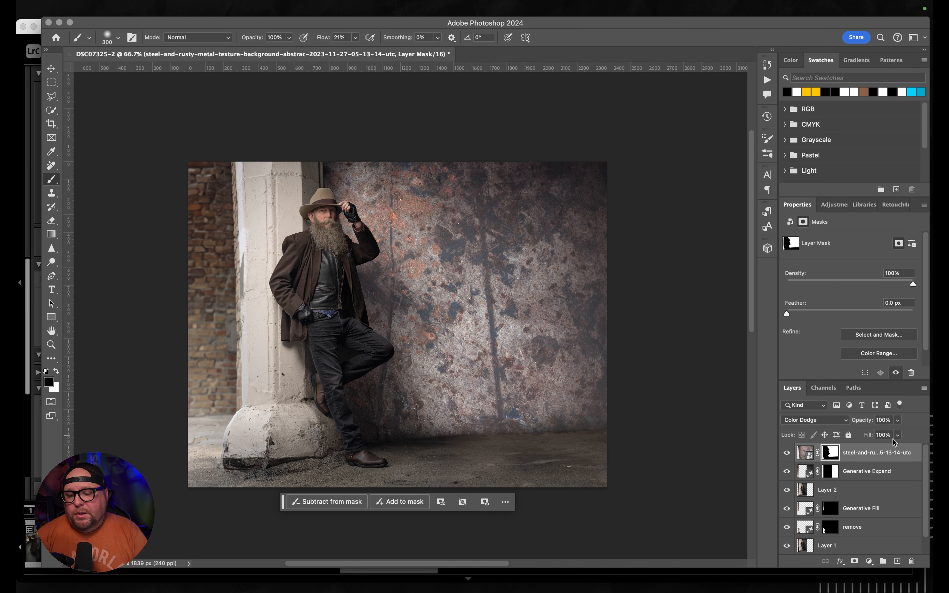
- Lower the rusty texture layer's opacity to 27% and compare the wall with and without the texture
{"action": "left_click", "coordinate": [801, 457]}
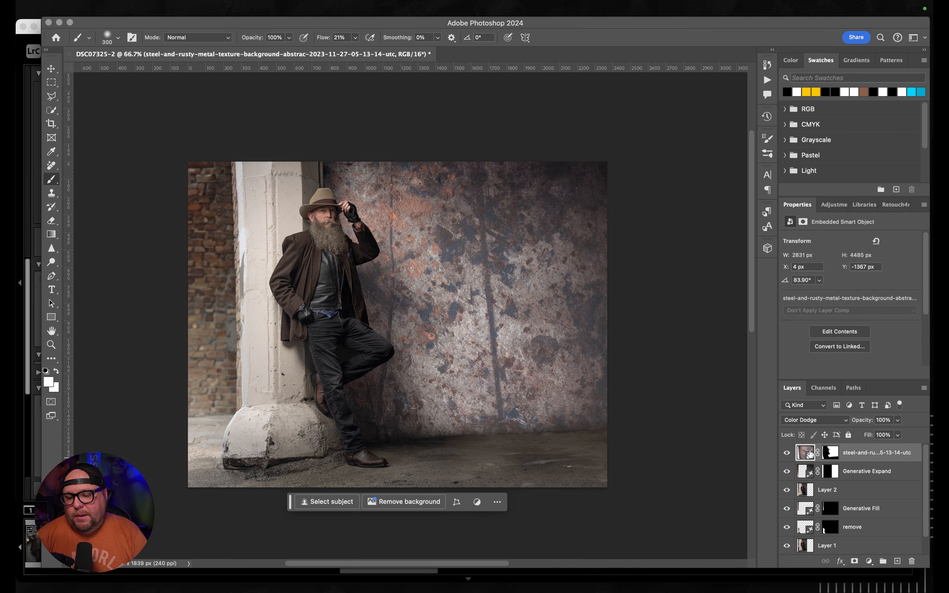
{"action": "left_click", "coordinate": [898, 435]}
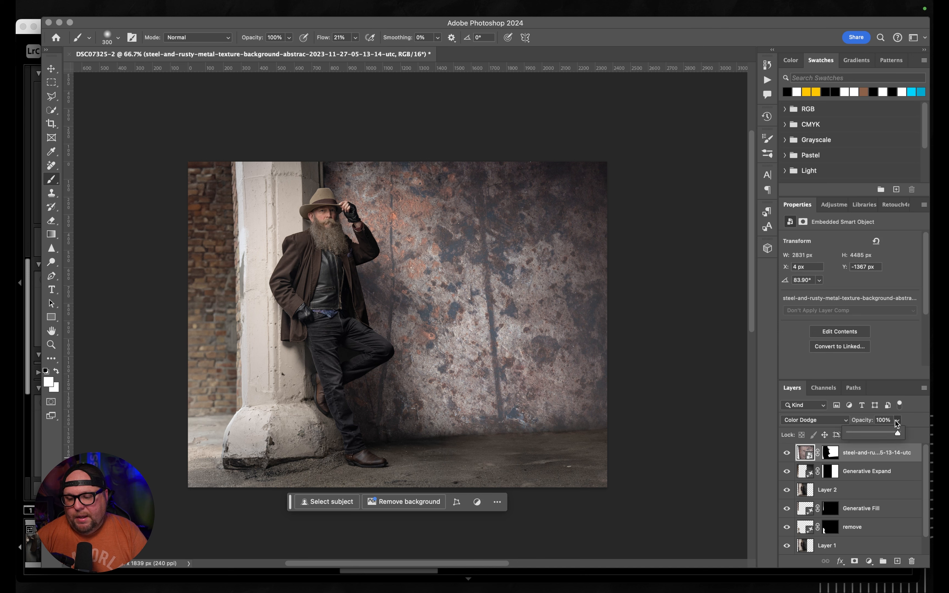
{"action": "left_click_drag", "start_coordinate": [867, 433], "coordinate": [860, 432]}
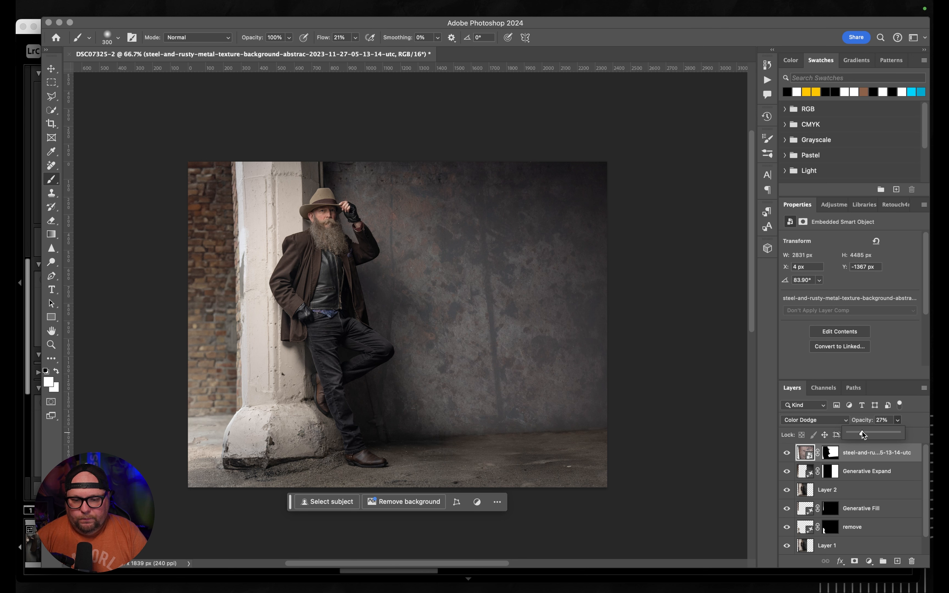
{"action": "left_click", "coordinate": [787, 454]}
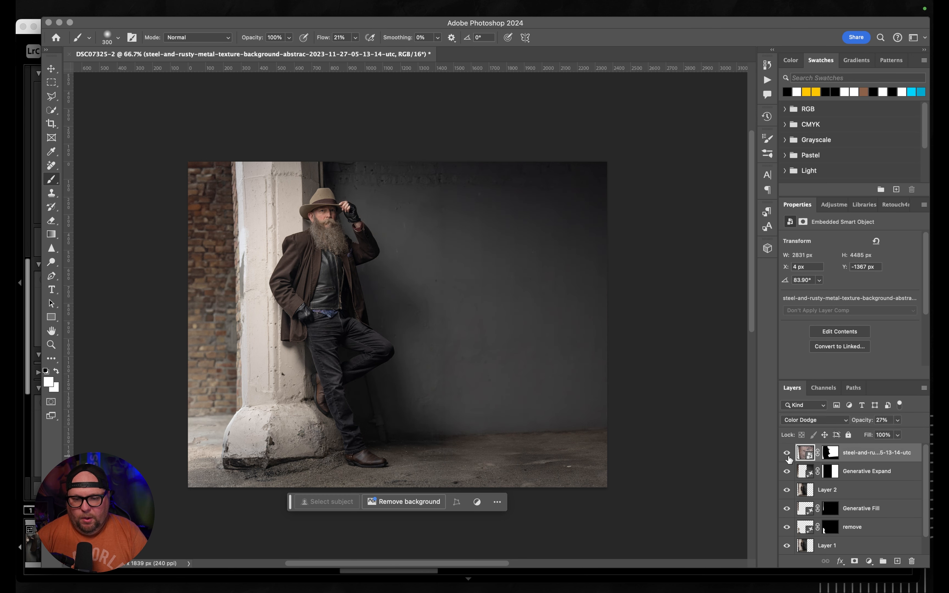
{"action": "left_click", "coordinate": [787, 454]}
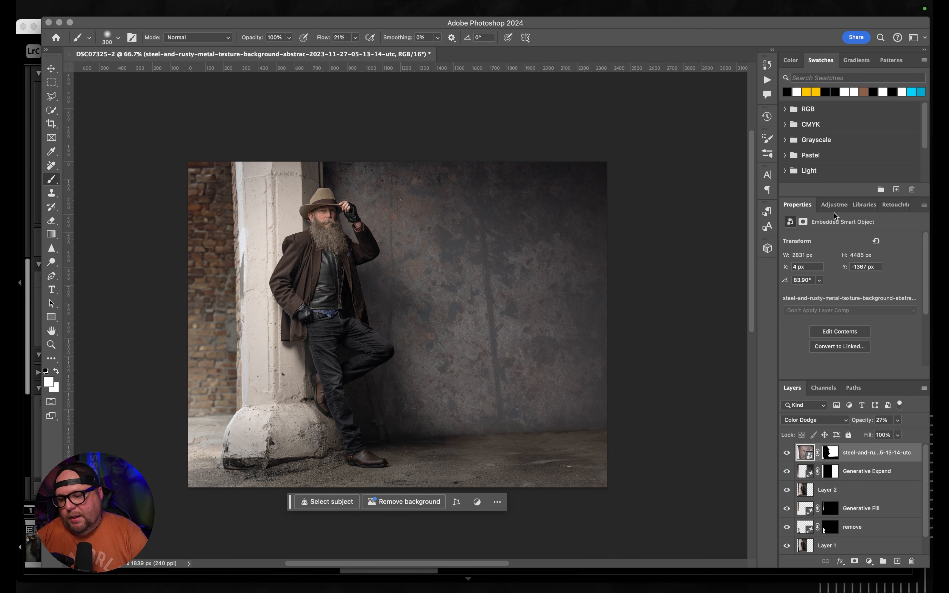
- Add a Curves adjustment layer above the rusty texture and clip it to that layer
{"action": "left_click", "coordinate": [833, 206]}
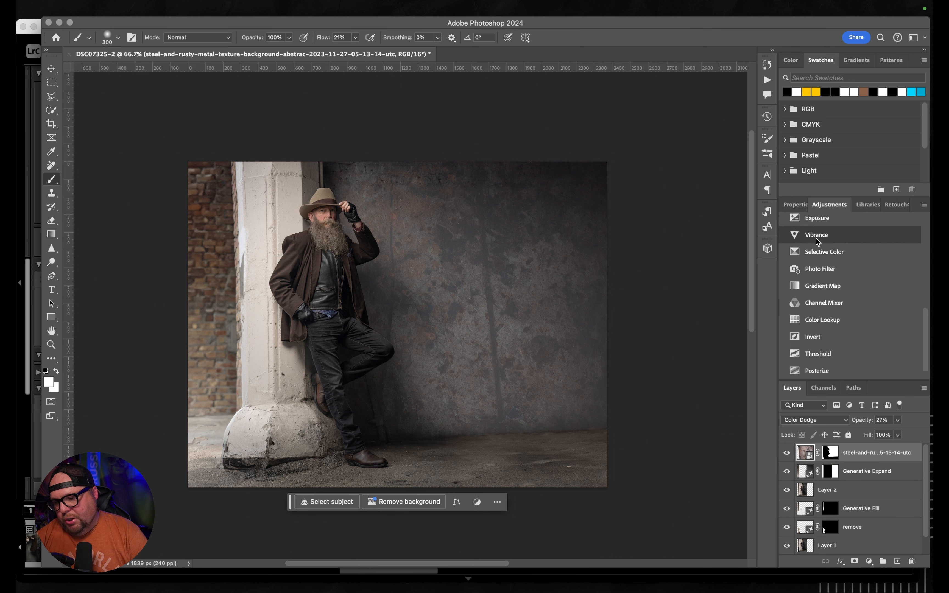
{"action": "scroll", "coordinate": [816, 238], "scroll_direction": "up", "scroll_amount": 5}
{"action": "scroll", "coordinate": [812, 283], "scroll_direction": "down", "scroll_amount": 2}
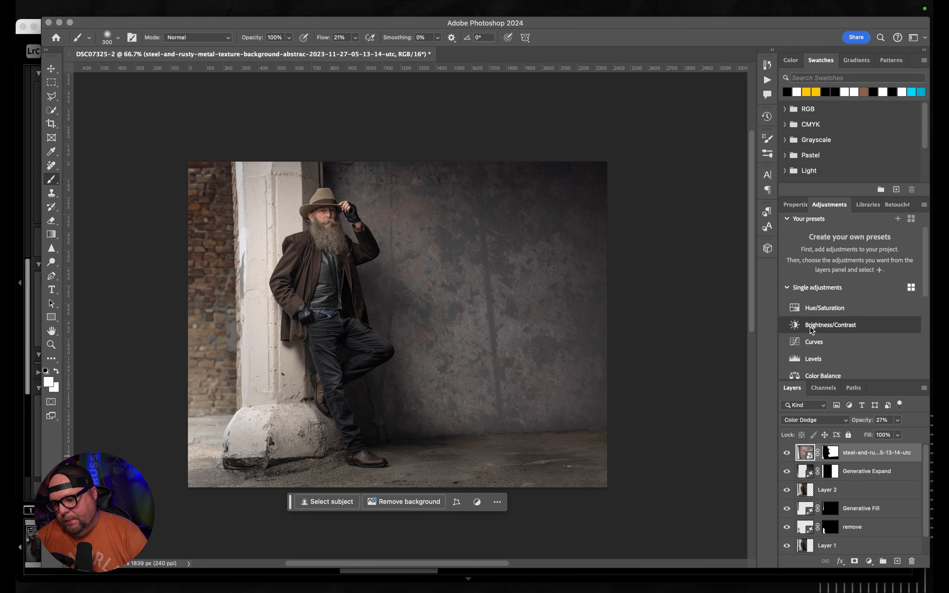
{"action": "left_click", "coordinate": [809, 346]}
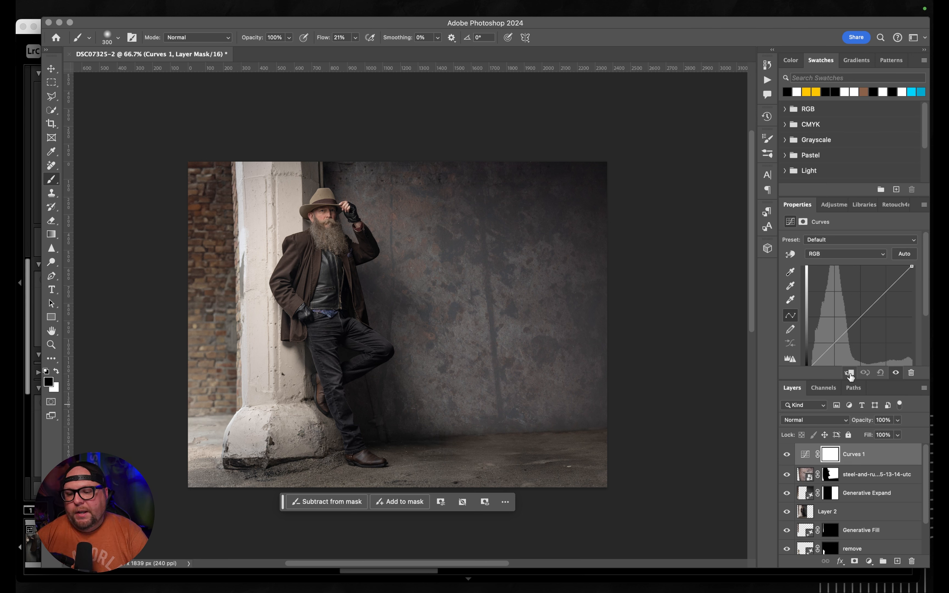
{"action": "left_click", "coordinate": [850, 372]}
- Shape the RGB curve by pulling down the shadows and midtones, lifting the upper tones slightly and lowering the white endpoint
{"action": "left_click_drag", "start_coordinate": [843, 320], "coordinate": [843, 343]}
{"action": "left_click_drag", "start_coordinate": [871, 312], "coordinate": [836, 346]}
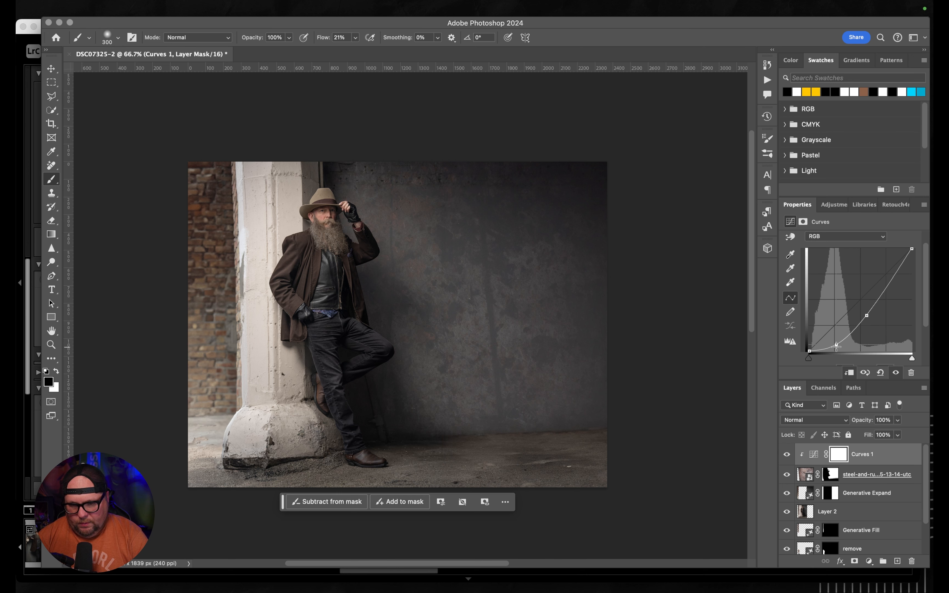
{"action": "mouse_move", "coordinate": [883, 293]}
{"action": "left_mouse_down"}
{"action": "mouse_move", "coordinate": [882, 280]}
{"action": "mouse_move", "coordinate": [883, 290]}
{"action": "left_mouse_up"}
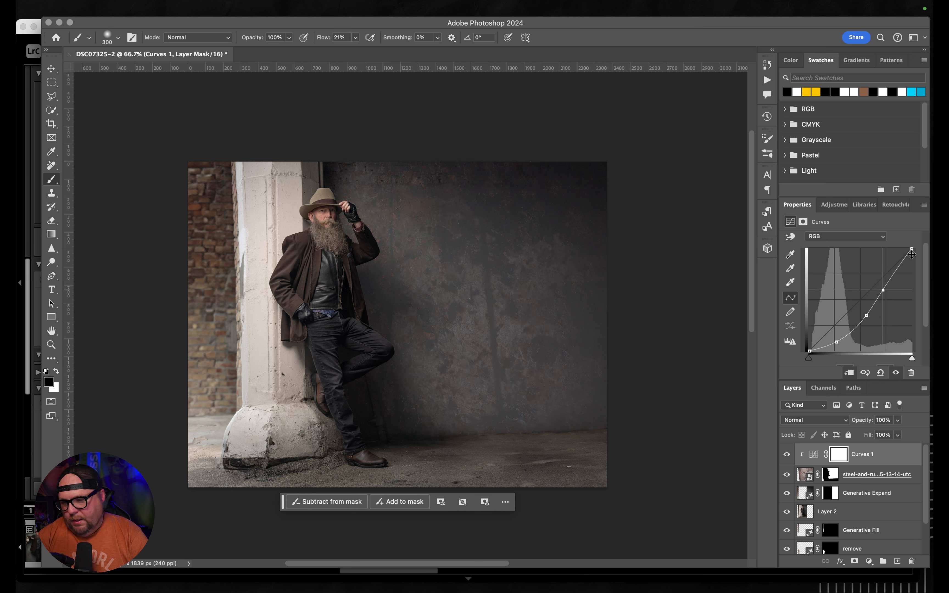
{"action": "mouse_move", "coordinate": [911, 249]}
{"action": "left_mouse_down"}
{"action": "mouse_move", "coordinate": [916, 267]}
{"action": "mouse_move", "coordinate": [916, 254]}
{"action": "left_mouse_up"}
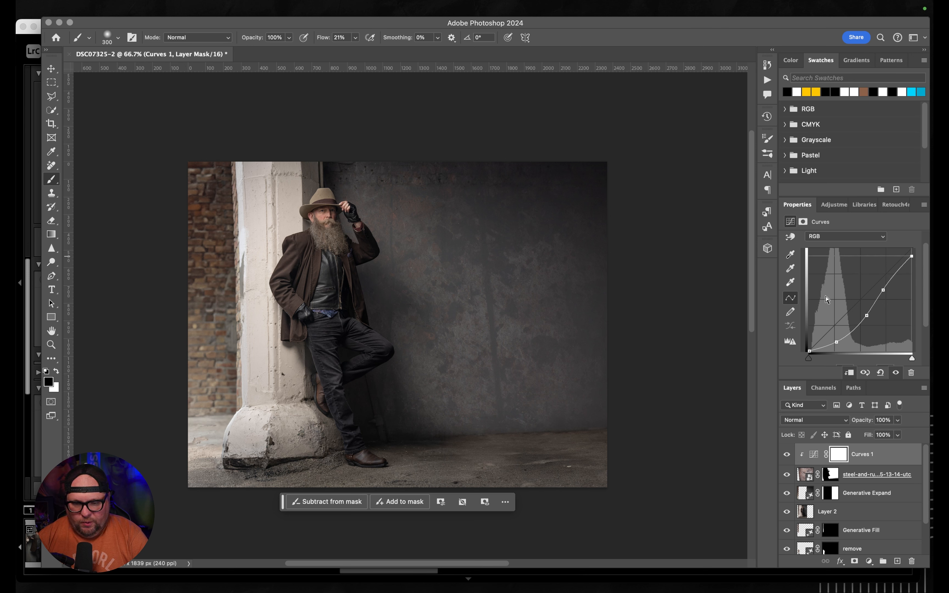
{"action": "left_click", "coordinate": [53, 68]}
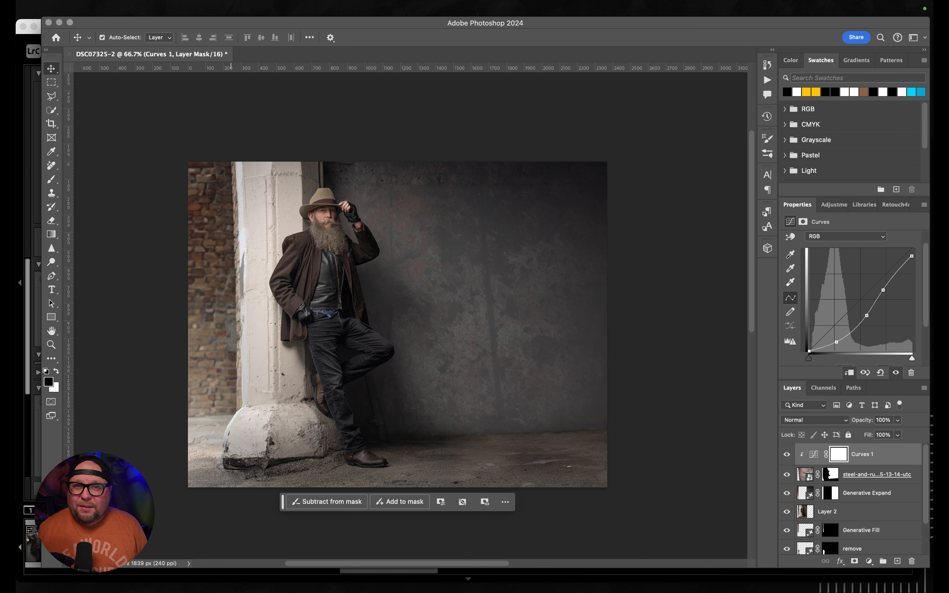
- Add a Color Lookup adjustment layer above the Curves layer
{"action": "key", "text": "super+Tab"}
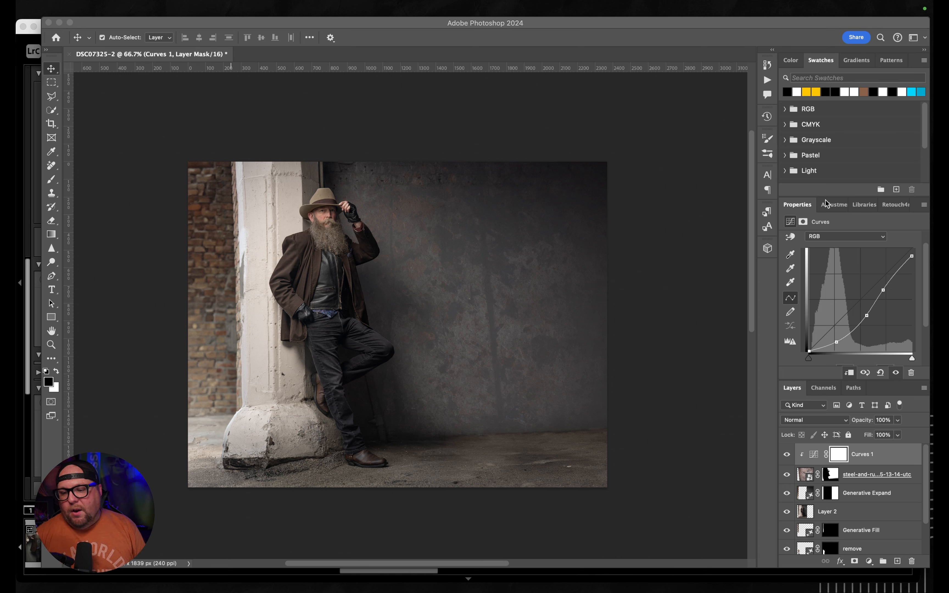
{"action": "left_click", "coordinate": [834, 205]}
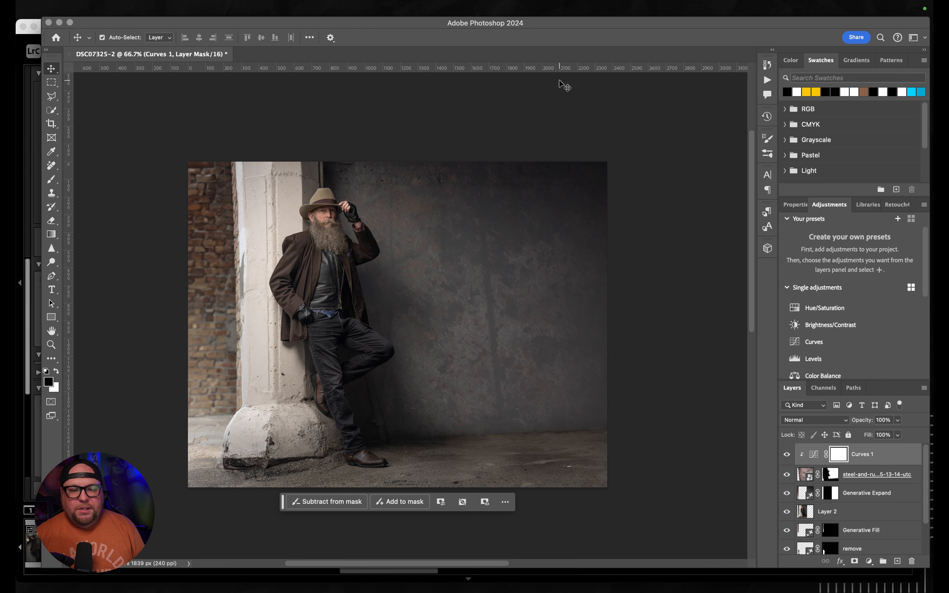
{"action": "left_click", "coordinate": [315, 10]}
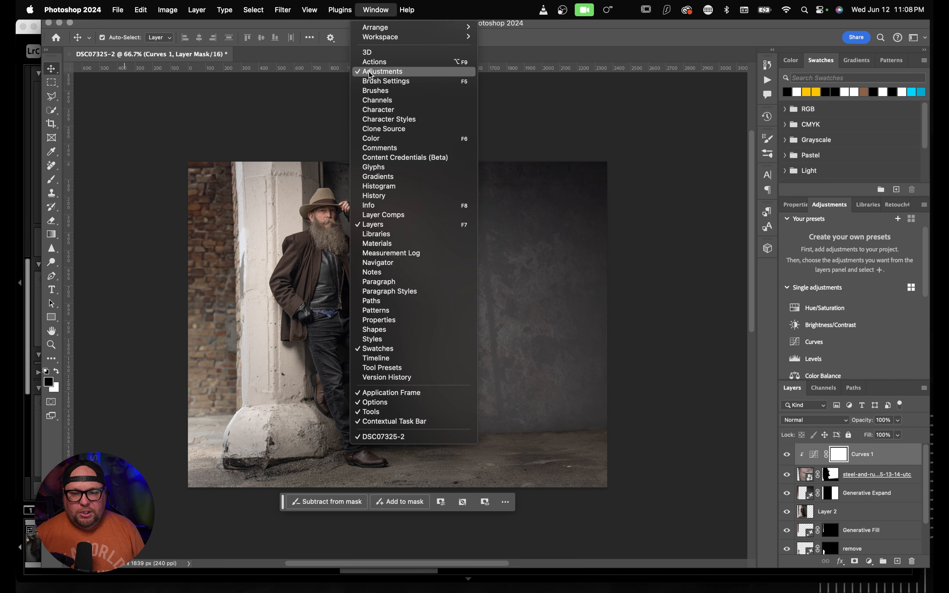
{"action": "left_click", "coordinate": [845, 249]}
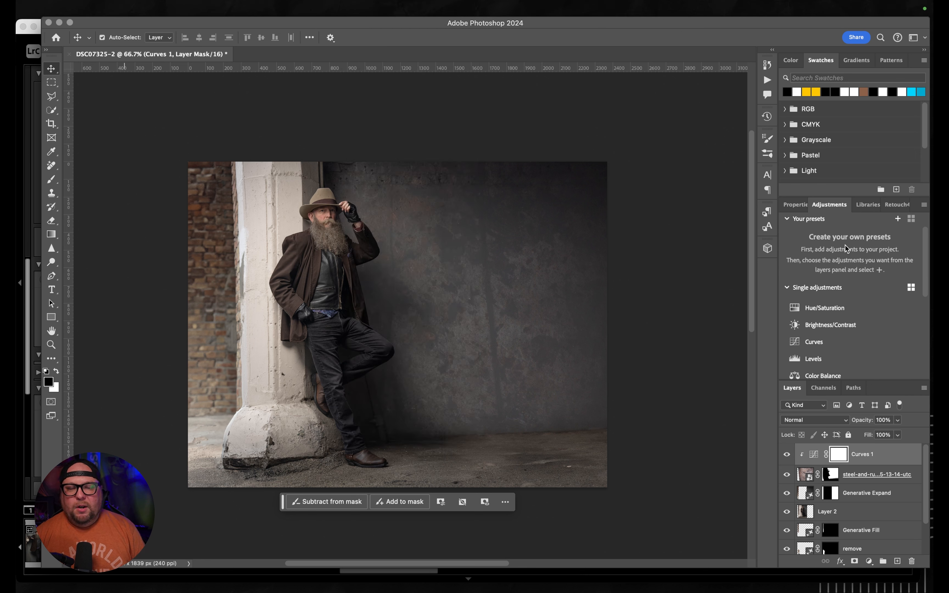
{"action": "scroll", "coordinate": [851, 259], "scroll_direction": "down", "scroll_amount": 6}
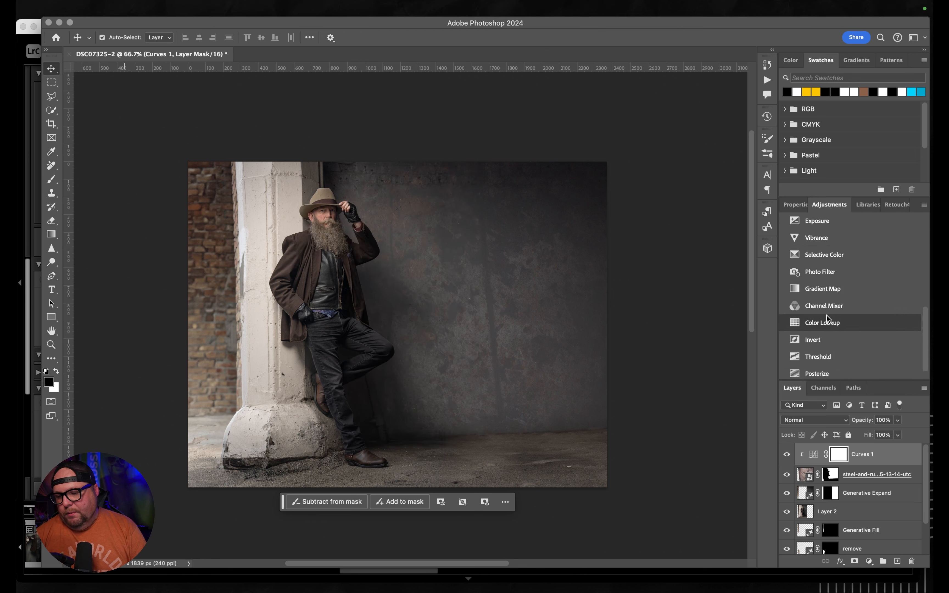
{"action": "left_click", "coordinate": [826, 322]}
- Load the 3D LUT file #HomeGuard_dewis.CUBE from the 3DLUTs folder into the Color Lookup layer
{"action": "left_click", "coordinate": [856, 241]}
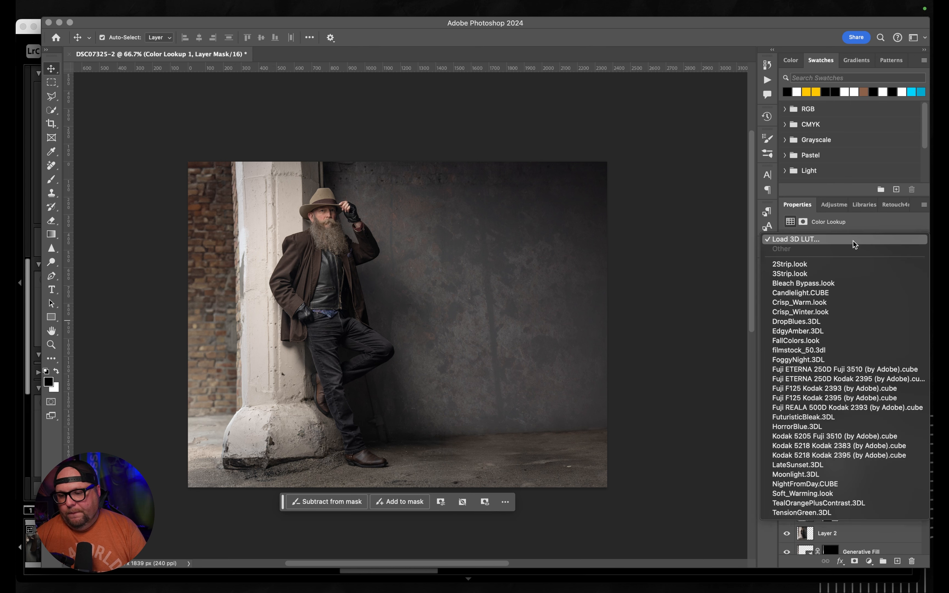
{"action": "left_click", "coordinate": [865, 222]}
{"action": "left_click", "coordinate": [853, 239]}
{"action": "left_click", "coordinate": [816, 242]}
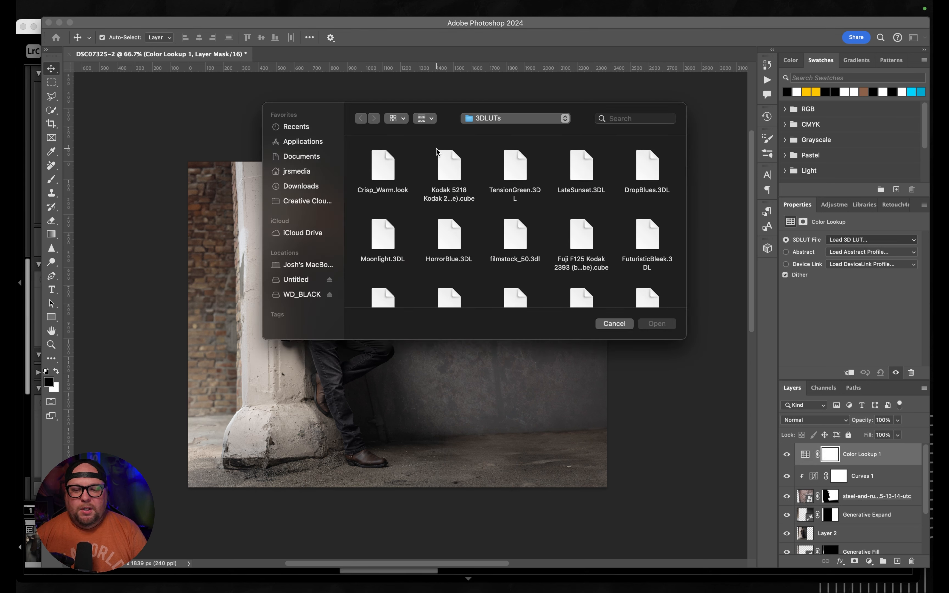
{"action": "scroll", "coordinate": [437, 152], "scroll_direction": "down", "scroll_amount": 8}
{"action": "scroll", "coordinate": [437, 152], "scroll_direction": "down", "scroll_amount": 5}
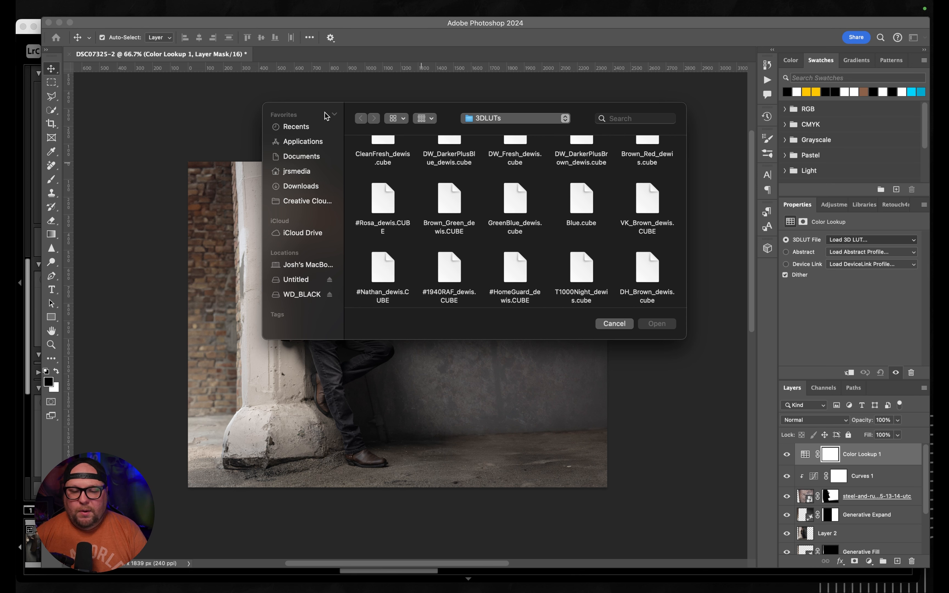
{"action": "scroll", "coordinate": [483, 258], "scroll_direction": "down", "scroll_amount": 3}
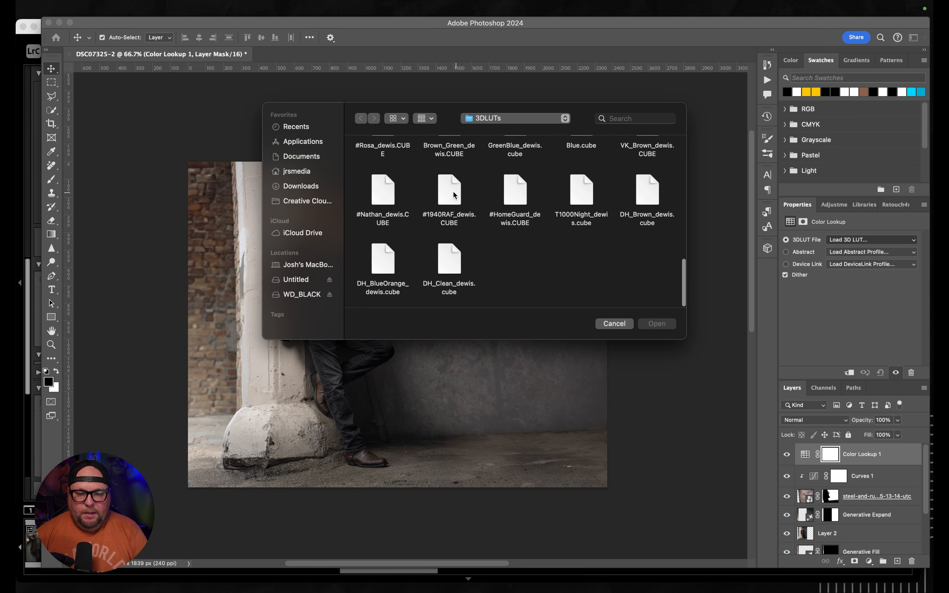
{"action": "double_click", "coordinate": [515, 192]}
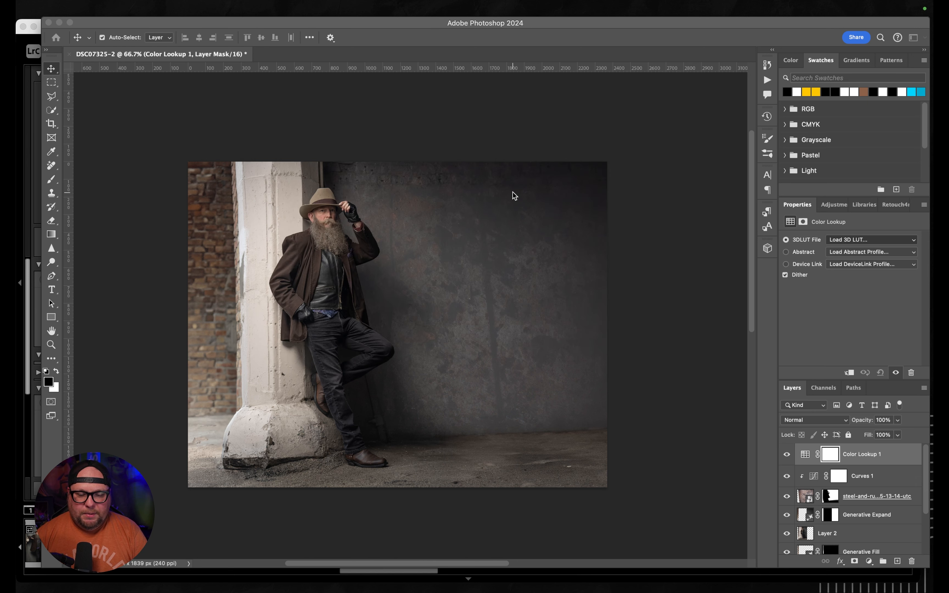
{"action": "left_click", "coordinate": [834, 205]}
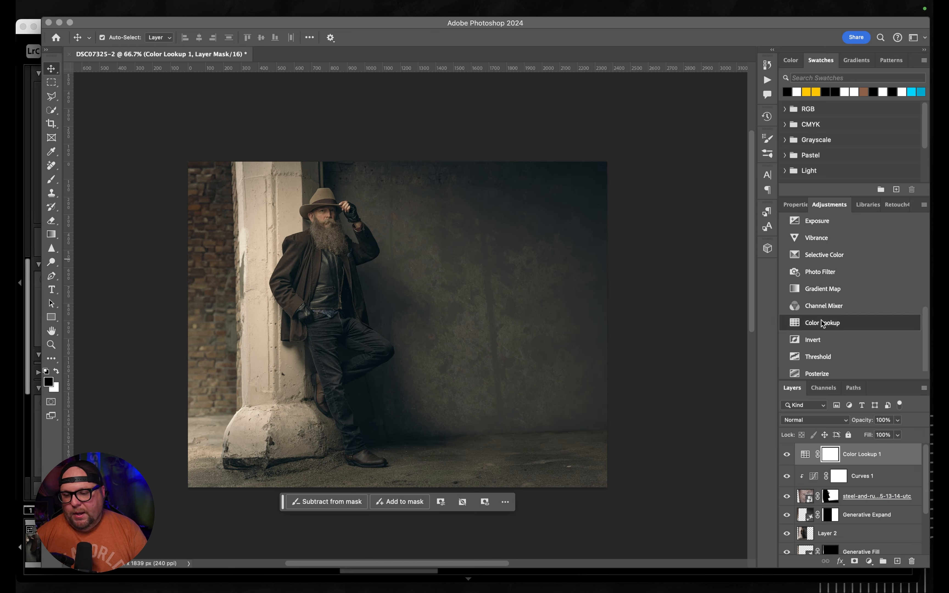
{"action": "left_click", "coordinate": [823, 322]}
{"action": "left_click", "coordinate": [849, 244]}
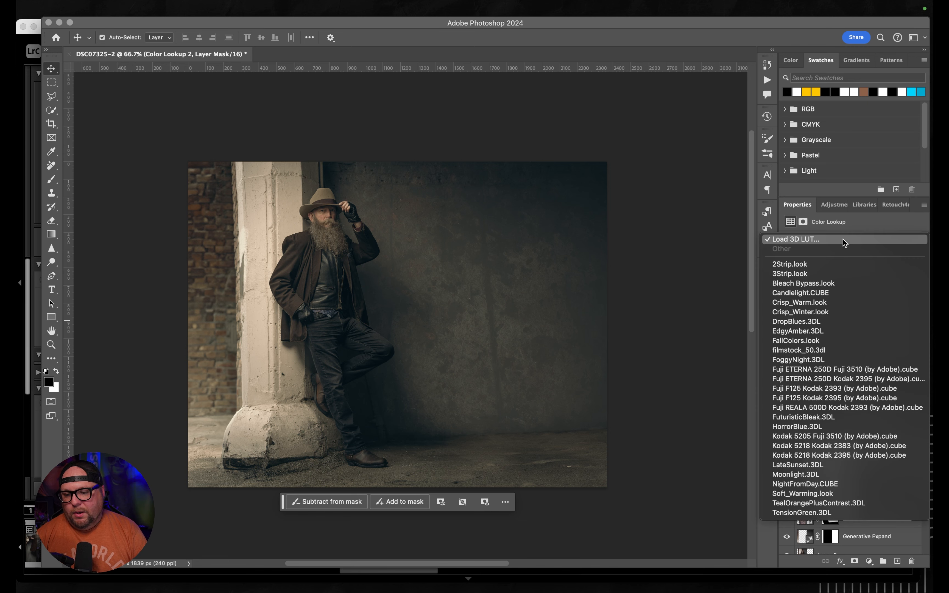
{"action": "left_click", "coordinate": [843, 239]}
{"action": "scroll", "coordinate": [426, 228], "scroll_direction": "down", "scroll_amount": 10}
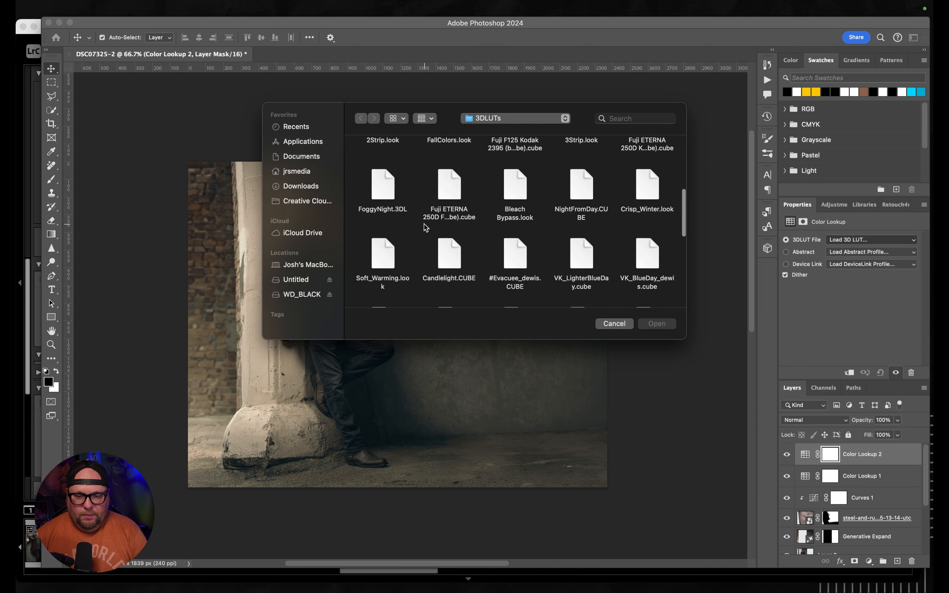
{"action": "scroll", "coordinate": [426, 228], "scroll_direction": "down", "scroll_amount": 10}
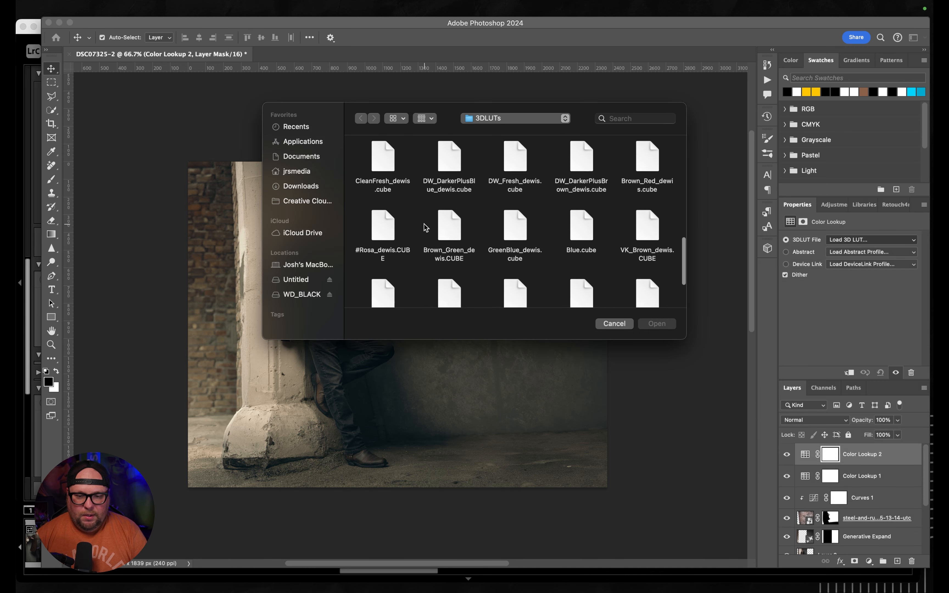
{"action": "double_click", "coordinate": [386, 222]}
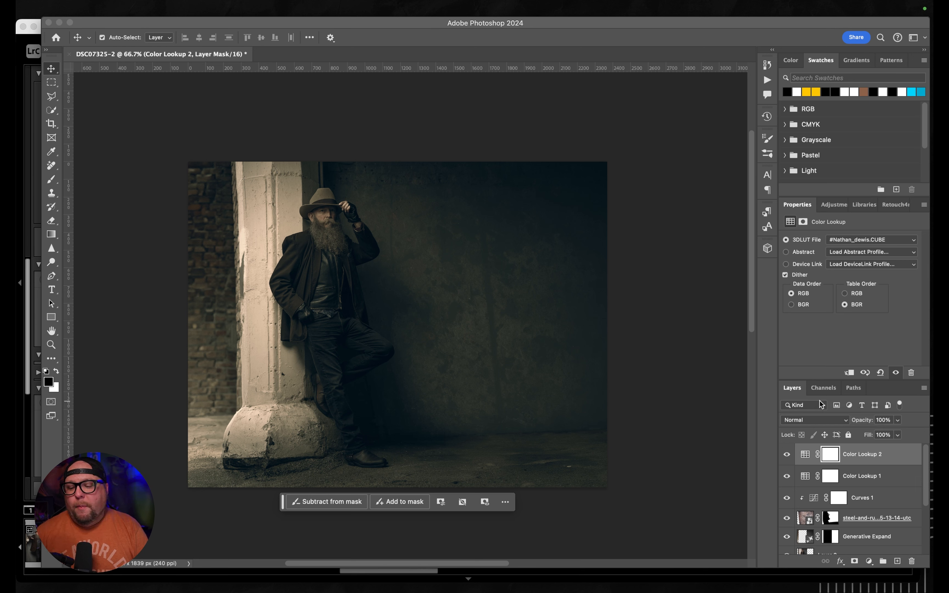
- Group the two Color Lookup adjustment layers into a new group named Color
{"action": "left_click", "coordinate": [893, 478], "text": "shift"}
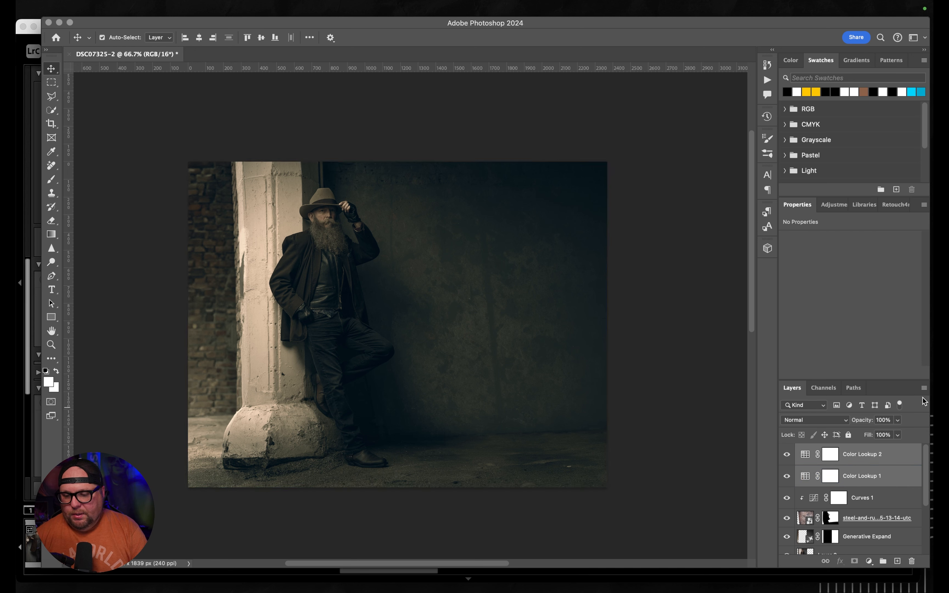
{"action": "left_click", "coordinate": [924, 389]}
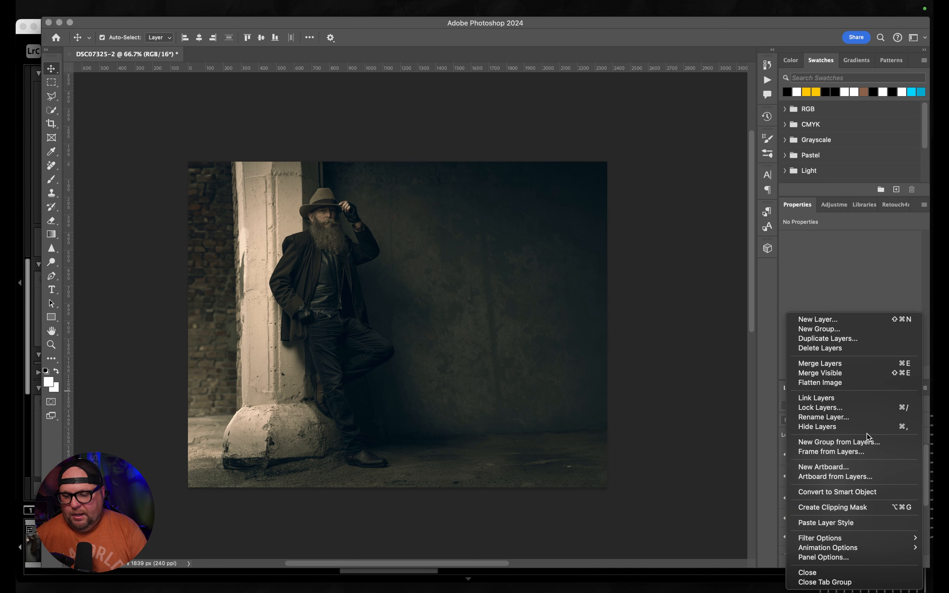
{"action": "left_click", "coordinate": [862, 442]}
{"action": "type", "text": "Color"}
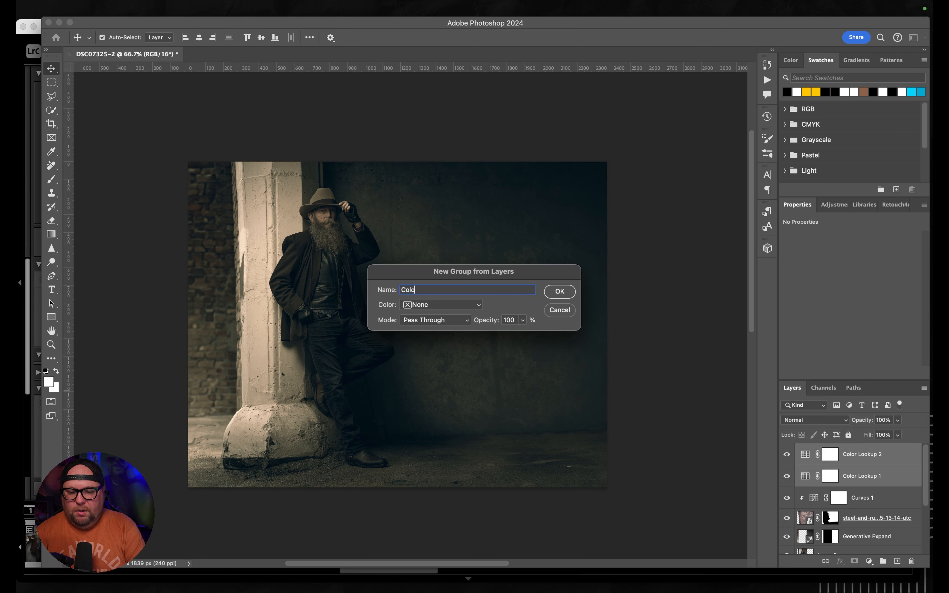
{"action": "key", "text": "Return"}
- Select the man on Layer 2 and refine the selection edge around his rear leg beside the pillar with the Quick Selection tool
{"action": "left_click", "coordinate": [869, 480]}
{"action": "left_click", "coordinate": [868, 468]}
{"action": "left_click", "coordinate": [869, 487]}
{"action": "left_click", "coordinate": [869, 506]}
{"action": "left_click", "coordinate": [870, 526]}
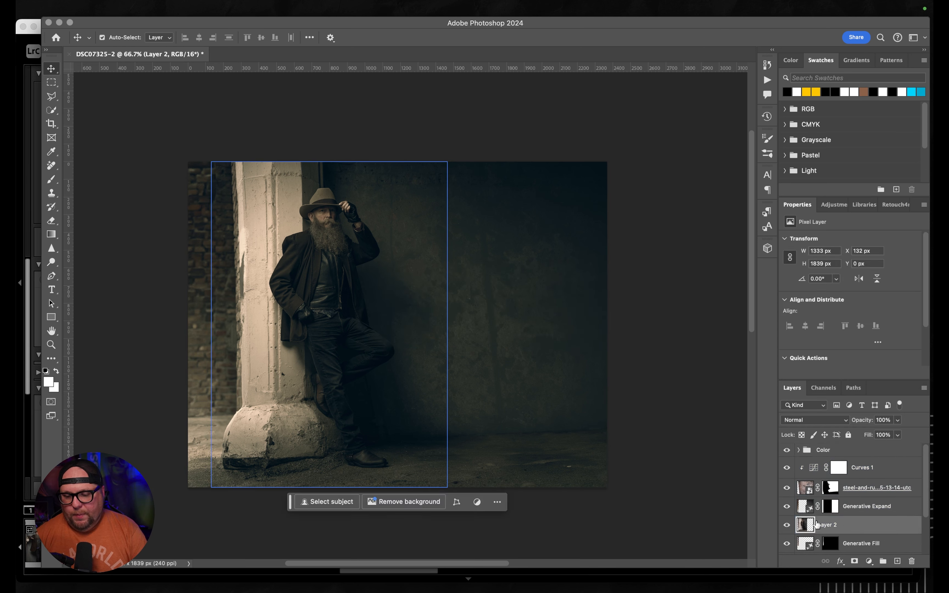
{"action": "left_click", "coordinate": [282, 10]}
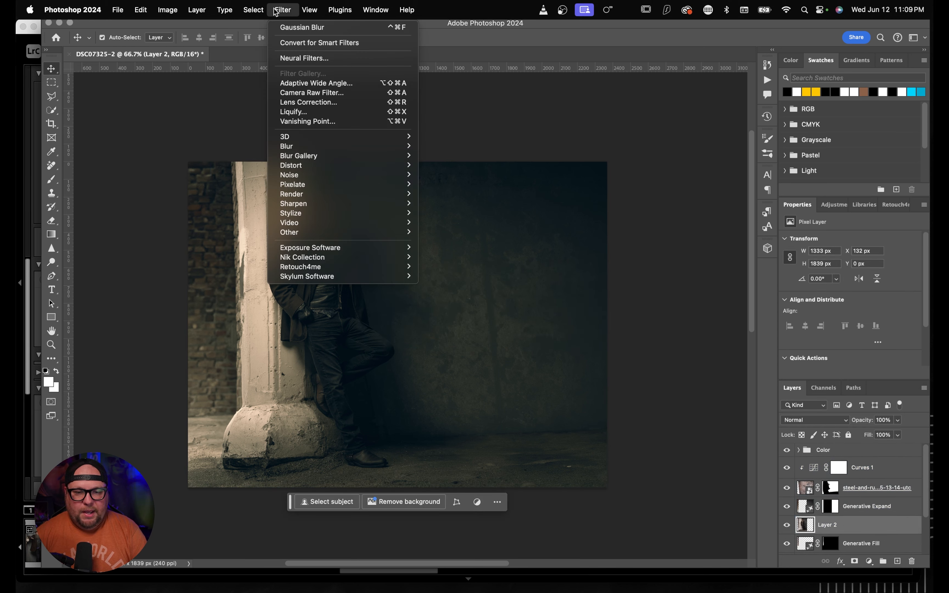
{"action": "left_click", "coordinate": [260, 135]}
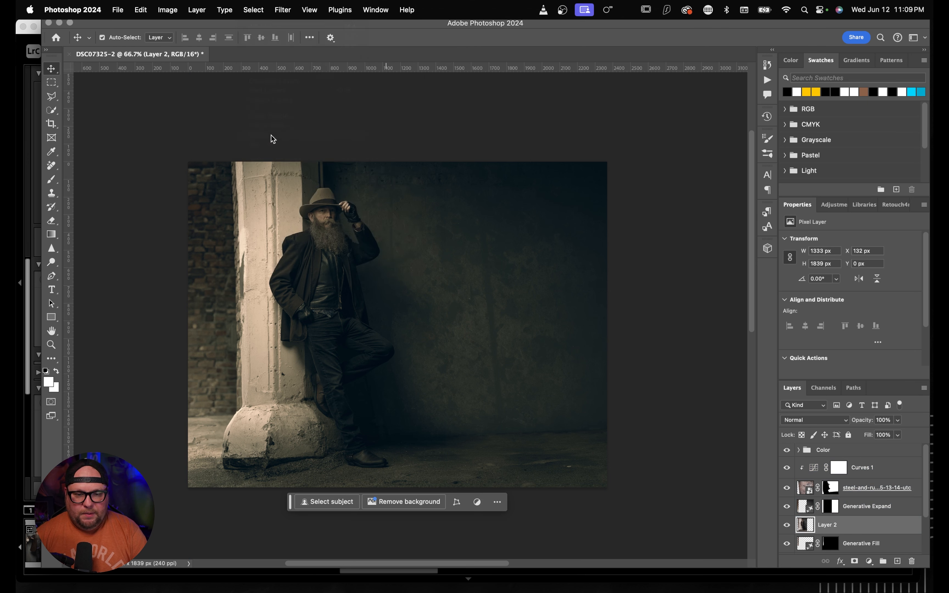
{"action": "key", "text": "w"}
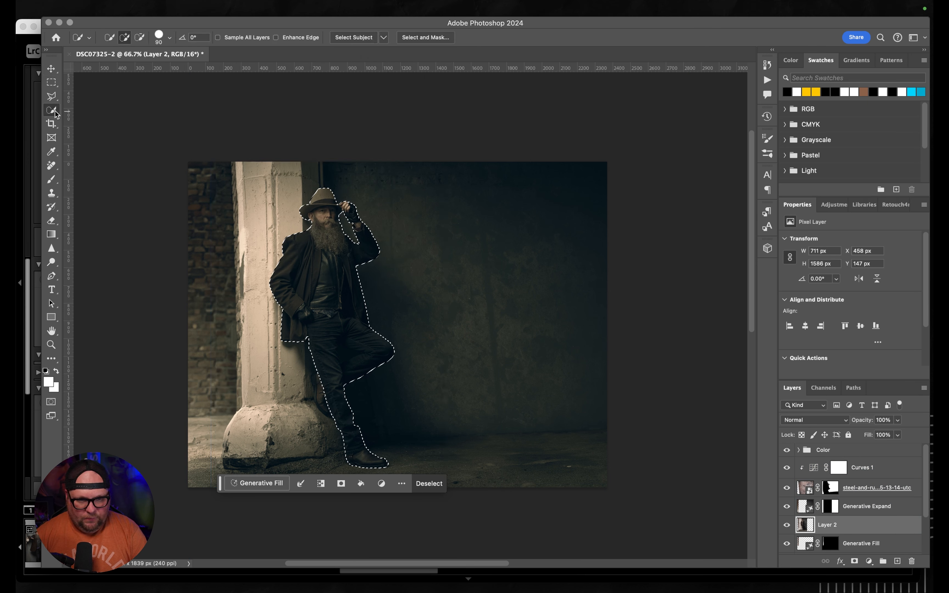
{"action": "left_click_drag", "start_coordinate": [332, 406], "coordinate": [322, 384]}
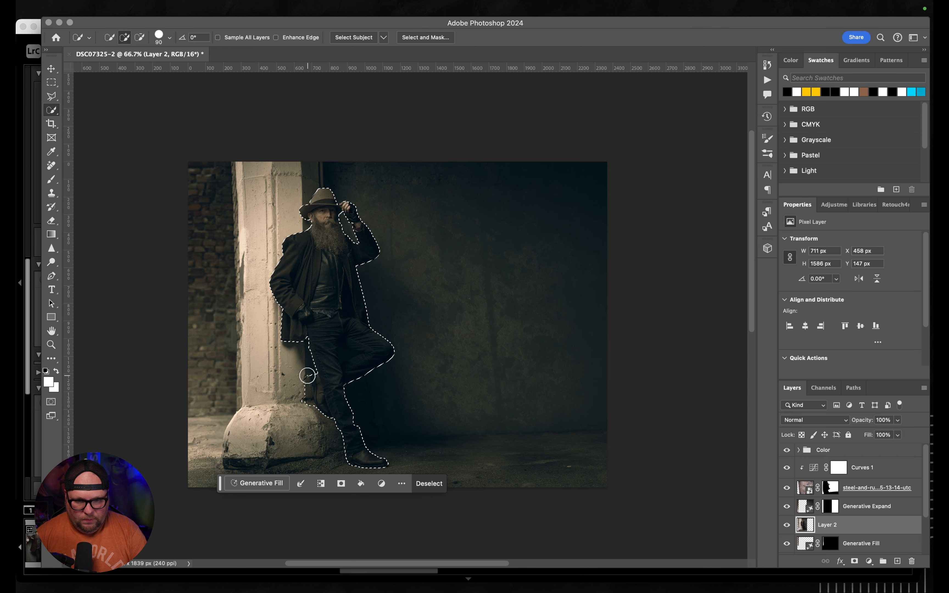
{"action": "left_click", "coordinate": [276, 369]}
{"action": "left_click_drag", "start_coordinate": [300, 378], "coordinate": [301, 396]}
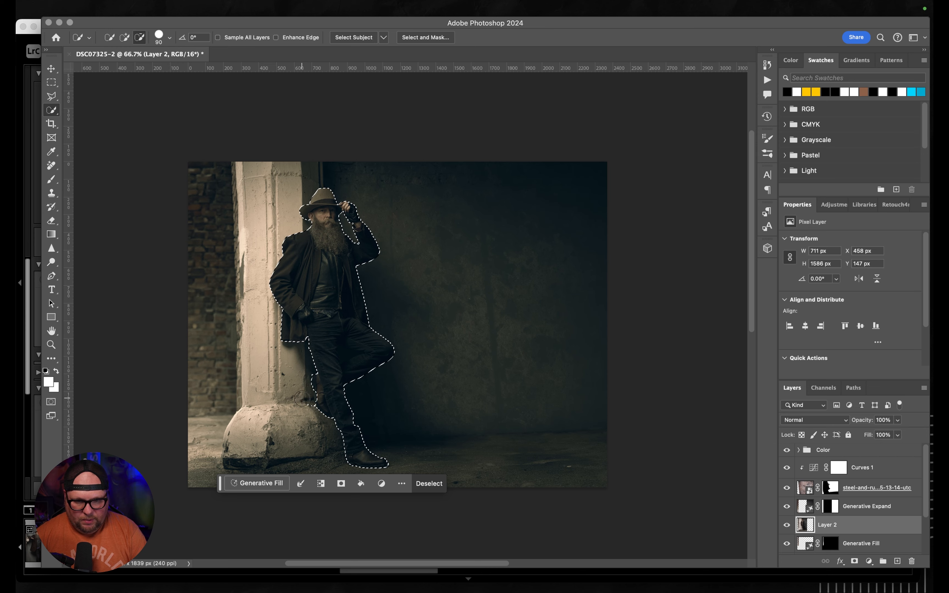
- Add a layer mask to the Color group from the selection so the man is excluded from the color grade
{"action": "scroll", "coordinate": [301, 396], "scroll_direction": "down", "scroll_amount": 2}
{"action": "scroll", "coordinate": [302, 397], "scroll_direction": "left", "scroll_amount": 1}
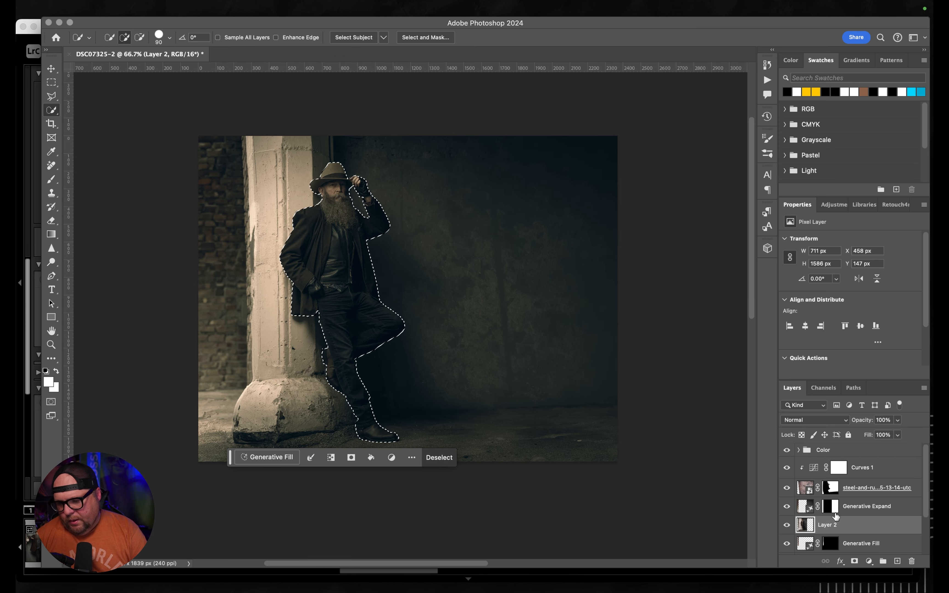
{"action": "left_click", "coordinate": [840, 451]}
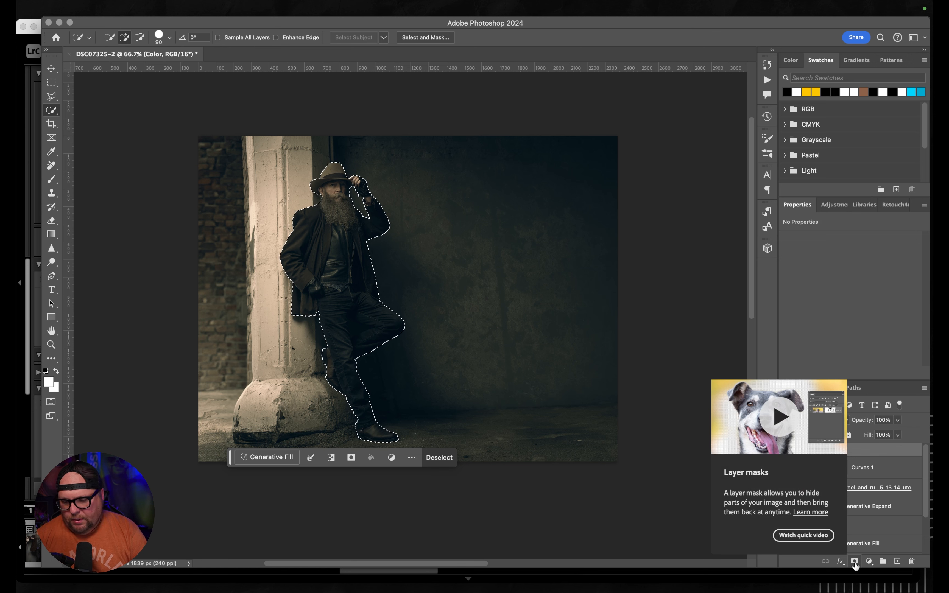
{"action": "left_click", "coordinate": [855, 562]}
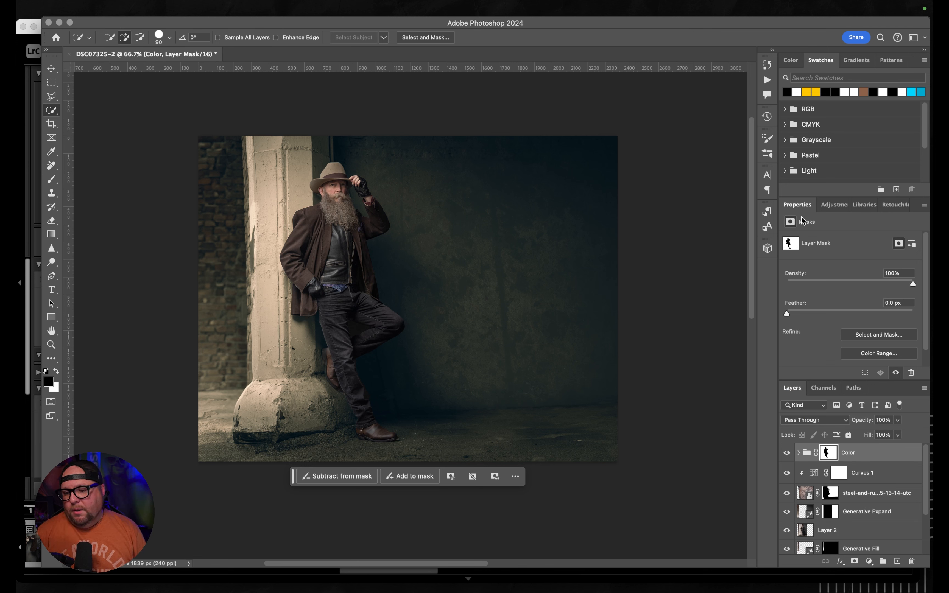
- Lower the density of the Color group's layer mask to 47%
{"action": "left_click_drag", "start_coordinate": [914, 284], "coordinate": [857, 283]}
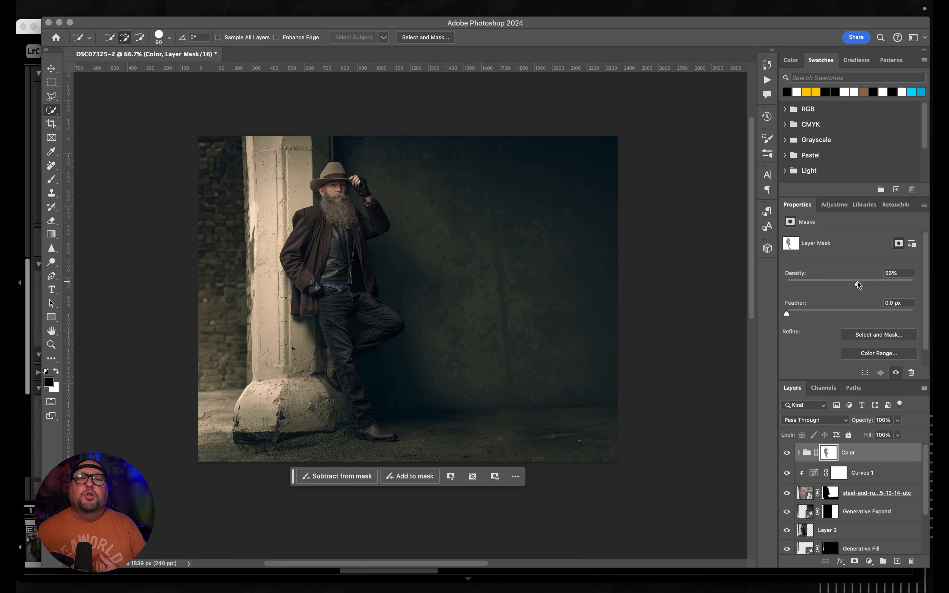
{"action": "left_click_drag", "start_coordinate": [857, 281], "coordinate": [778, 283]}
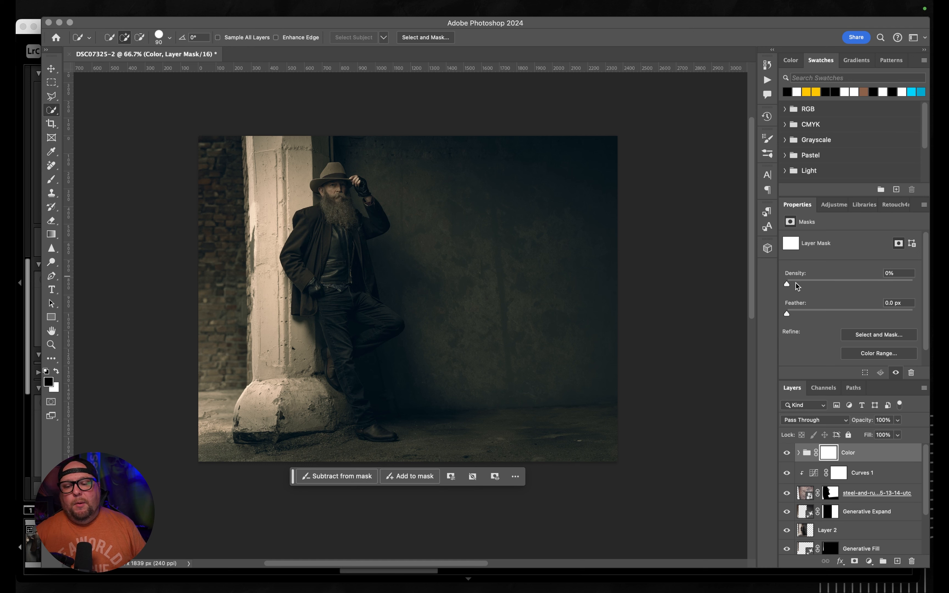
{"action": "left_click_drag", "start_coordinate": [788, 284], "coordinate": [854, 286]}
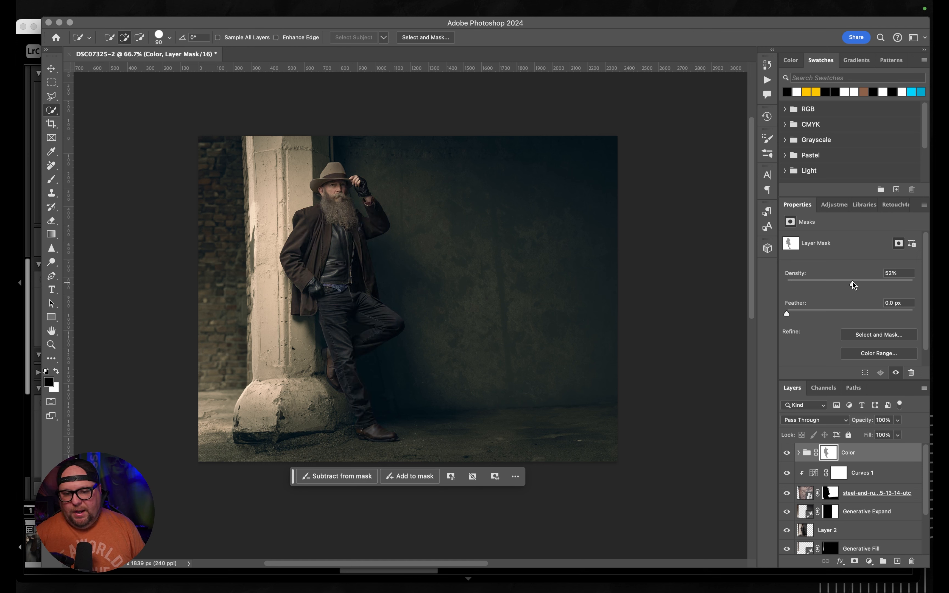
{"action": "left_click_drag", "start_coordinate": [852, 283], "coordinate": [847, 283]}
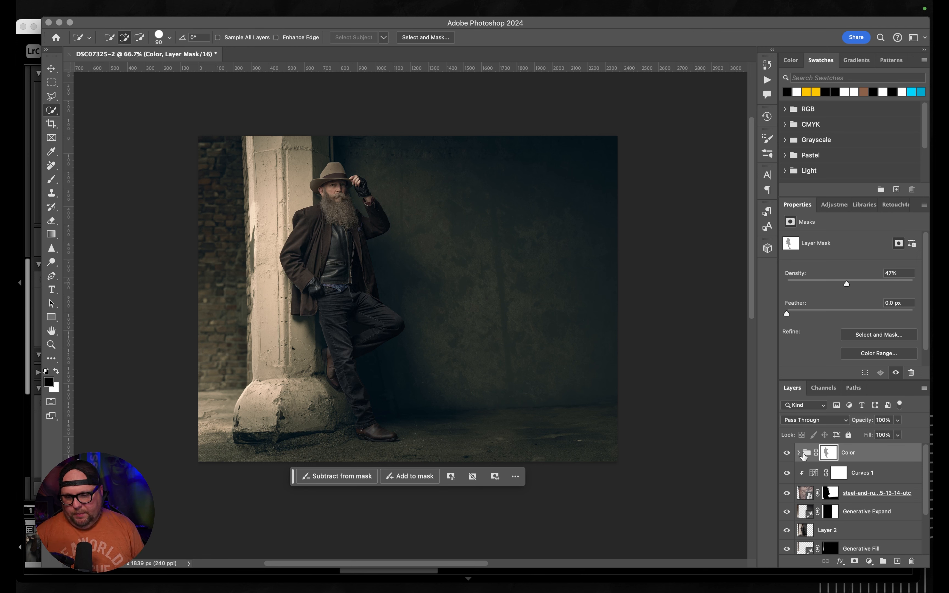
- Compare the effect of each Color Lookup layer in the Color group and reduce the Color Lookup 1 layer's opacity to 43%
{"action": "left_click", "coordinate": [799, 452]}
{"action": "left_click", "coordinate": [809, 477]}
{"action": "left_click", "coordinate": [787, 473]}
{"action": "left_click", "coordinate": [786, 473]}
{"action": "left_click", "coordinate": [787, 496]}
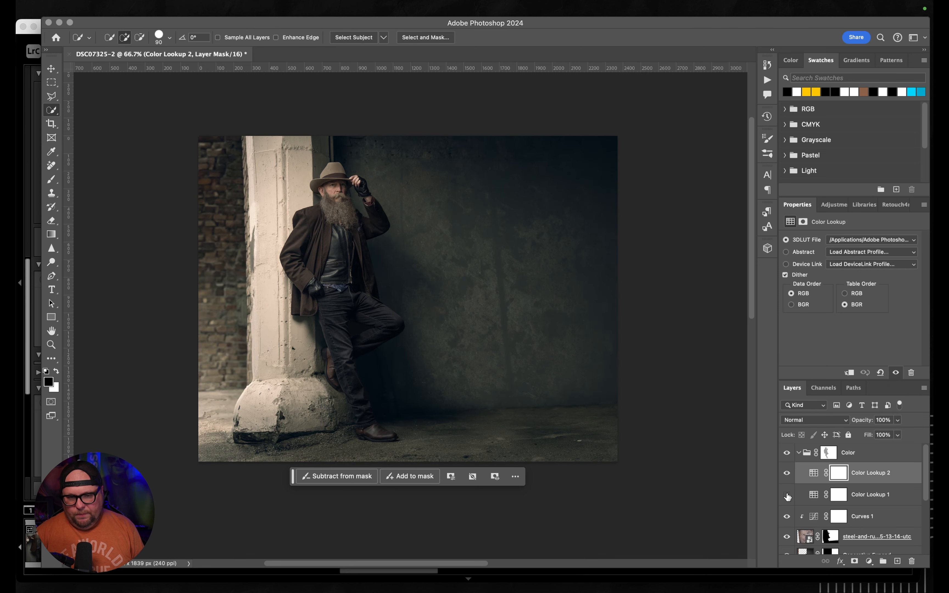
{"action": "left_click", "coordinate": [788, 496]}
{"action": "left_click", "coordinate": [880, 495]}
{"action": "mouse_move", "coordinate": [897, 420]}
{"action": "left_mouse_down"}
{"action": "mouse_move", "coordinate": [885, 436]}
{"action": "mouse_move", "coordinate": [870, 434]}
{"action": "left_mouse_up"}
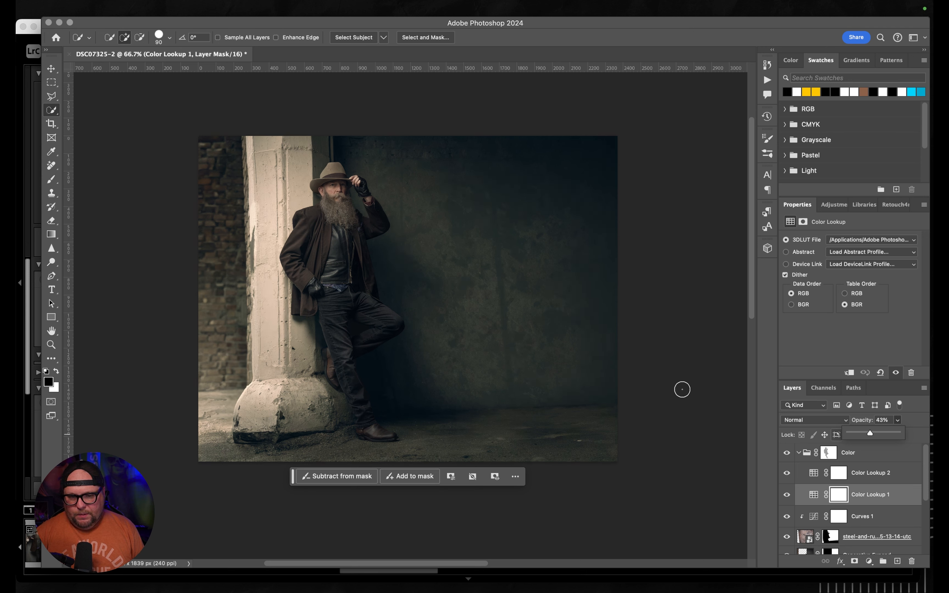
{"action": "left_click", "coordinate": [611, 377]}
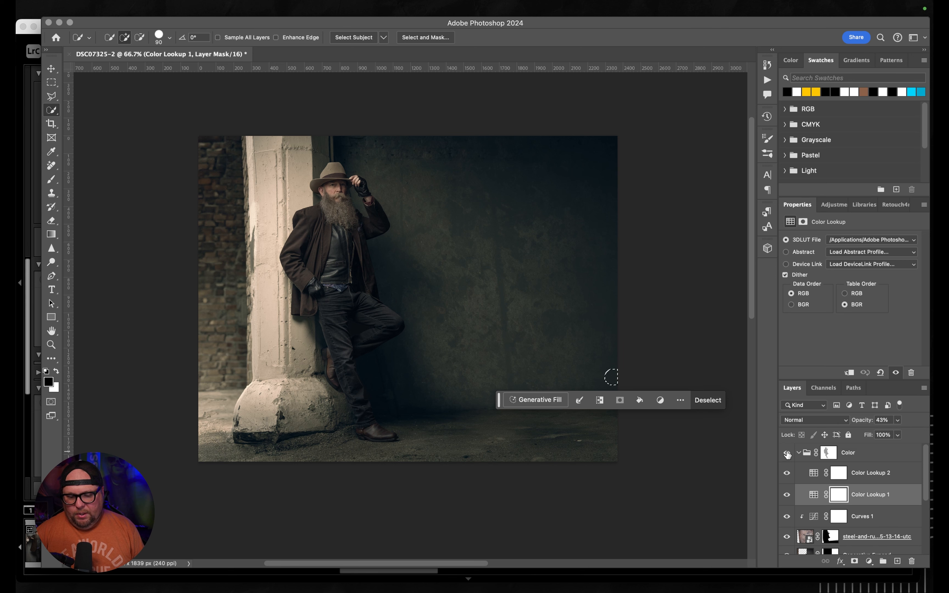
{"action": "key", "text": "ctrl+d"}
- Compare the image with the Color group hidden and shown, and save the document
{"action": "left_click", "coordinate": [786, 454]}
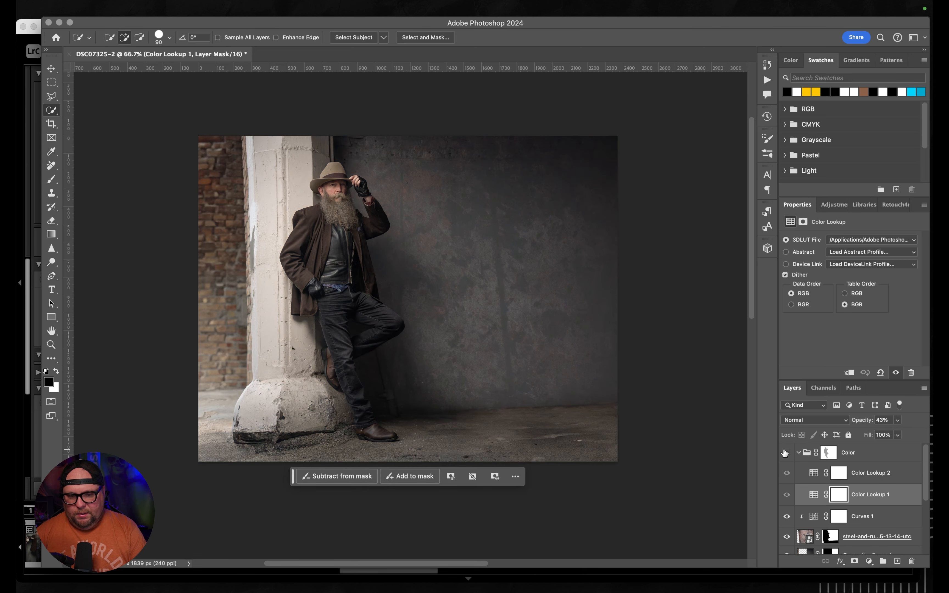
{"action": "left_click", "coordinate": [786, 453]}
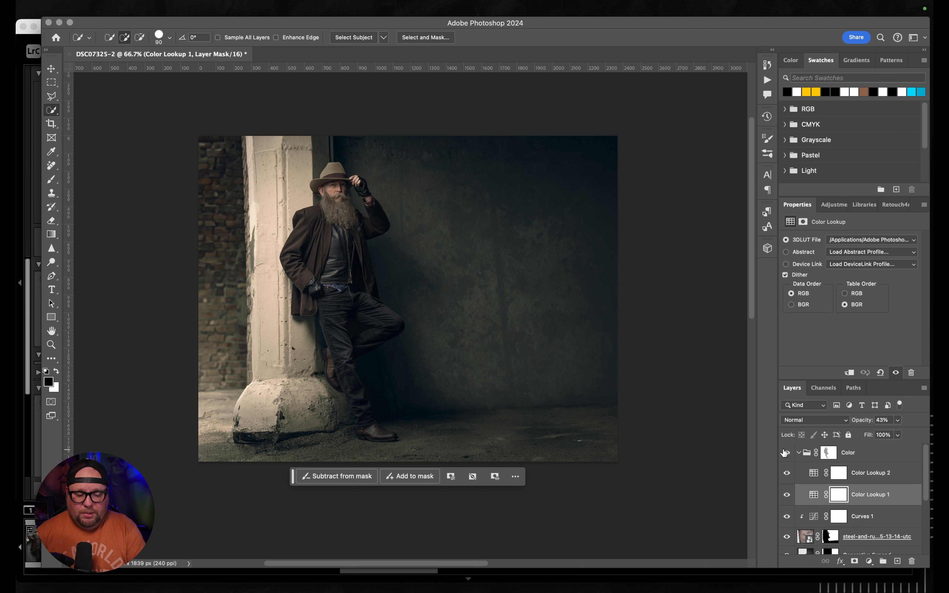
{"action": "key", "text": "super+s"}
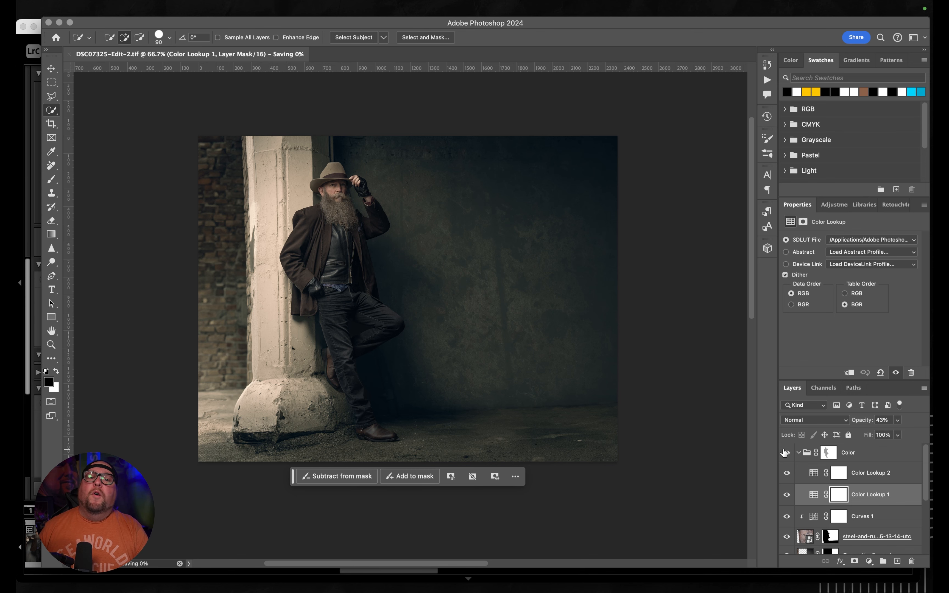
- Switch to Lightroom Classic and set the edited photo's Shadows to +55, Exposure to +0.30, Contrast to +24 and Vibrance to +40
{"action": "key", "text": "super+Tab"}
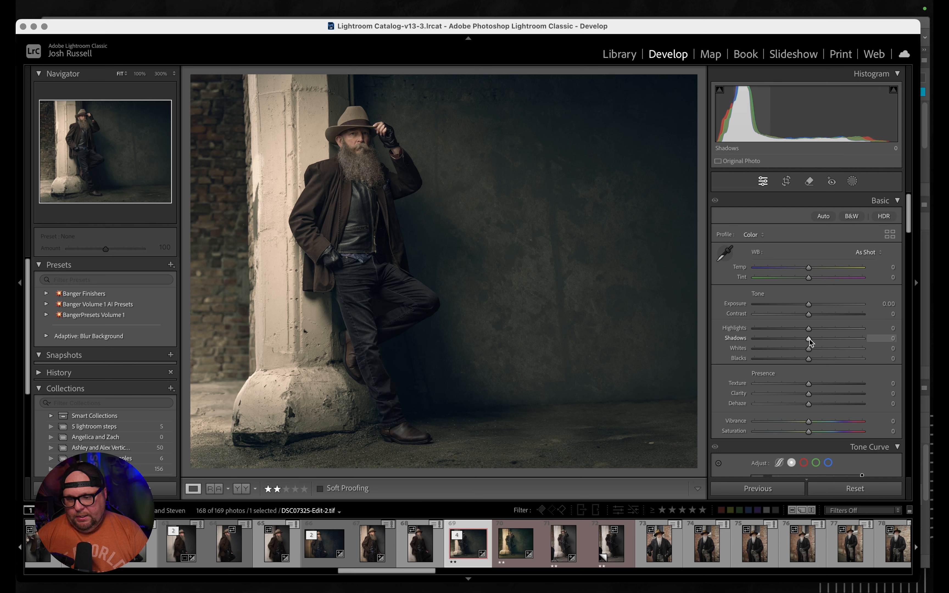
{"action": "left_click_drag", "start_coordinate": [810, 339], "coordinate": [838, 338]}
{"action": "left_click_drag", "start_coordinate": [809, 304], "coordinate": [811, 308]}
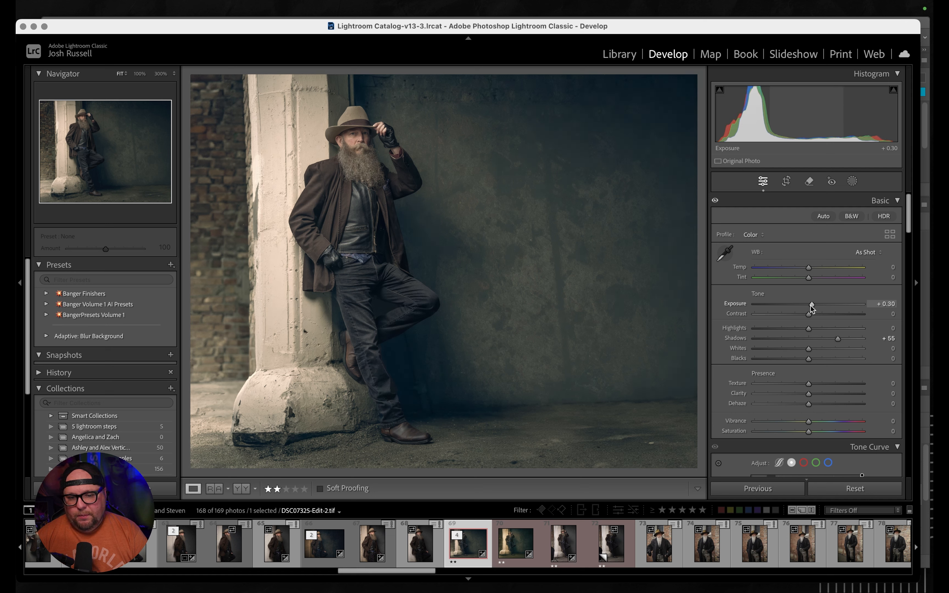
{"action": "left_click_drag", "start_coordinate": [809, 316], "coordinate": [822, 318]}
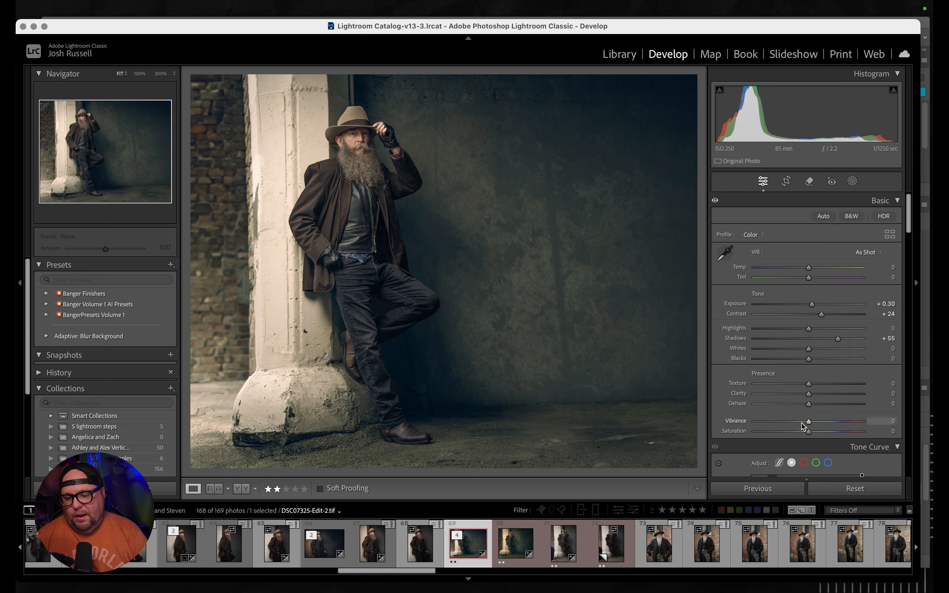
{"action": "left_click_drag", "start_coordinate": [809, 422], "coordinate": [830, 418]}
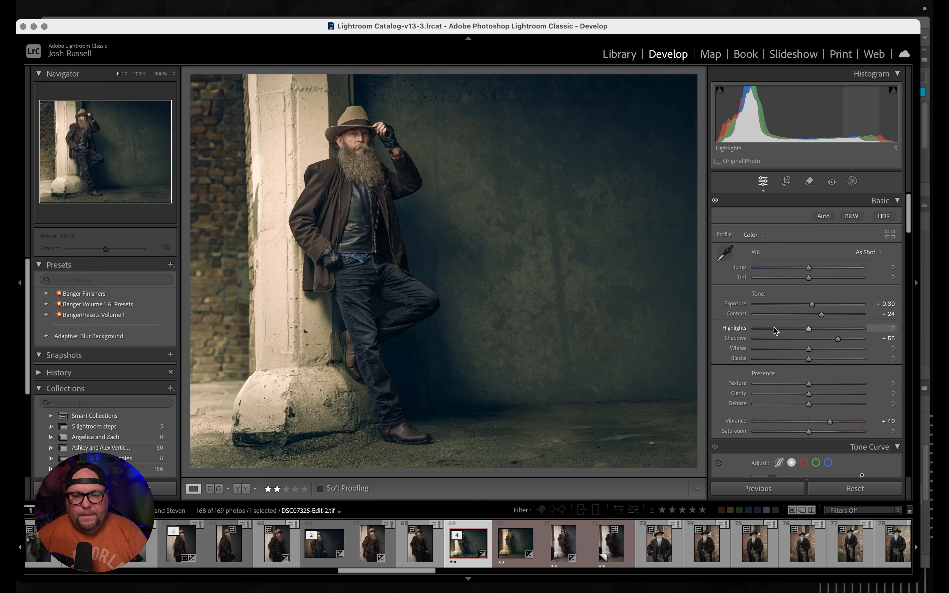
- Create a subject mask on the man with Shadows 34 and Contrast 19, and compare the photo with its before version
{"action": "left_click", "coordinate": [853, 184]}
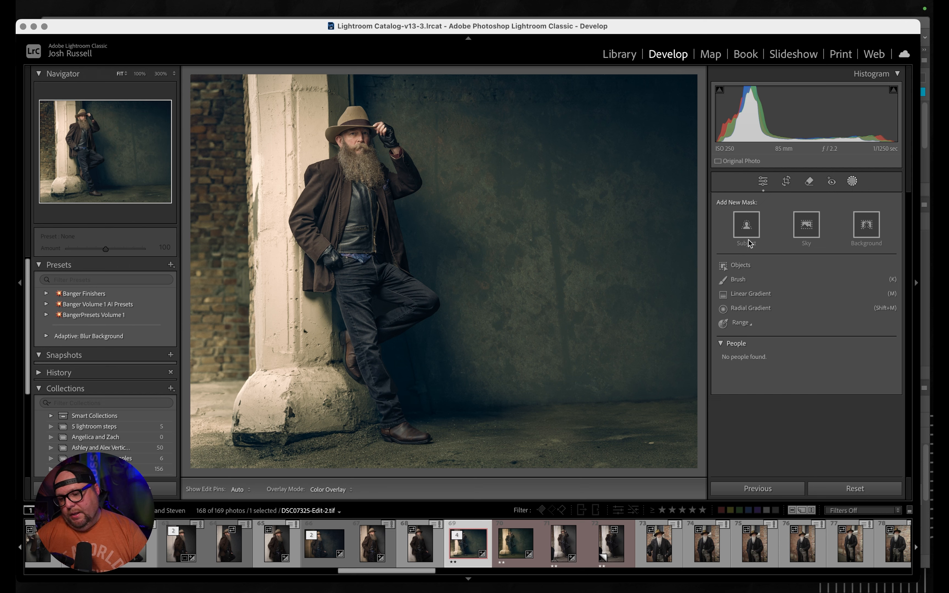
{"action": "left_click", "coordinate": [746, 227]}
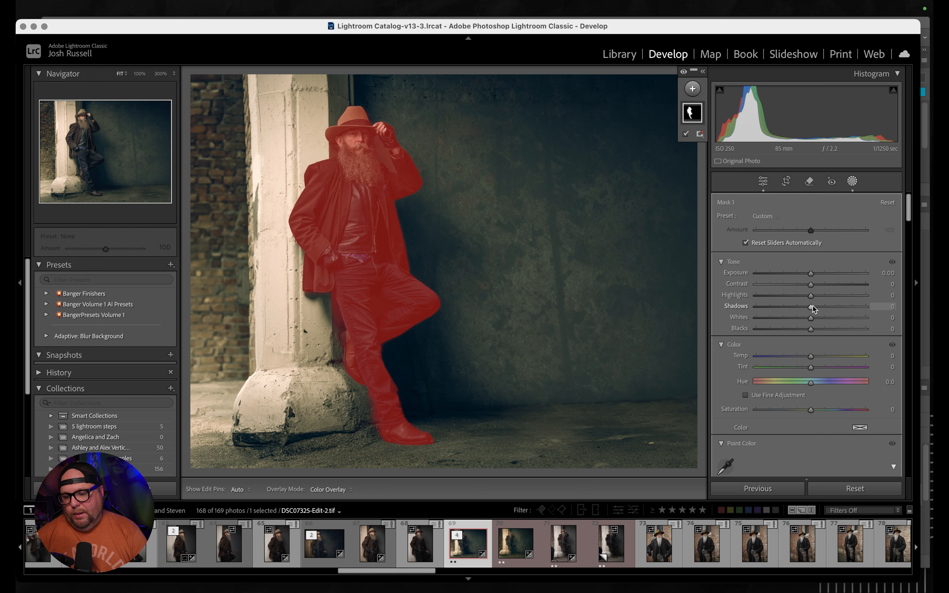
{"action": "left_click_drag", "start_coordinate": [810, 305], "coordinate": [822, 288]}
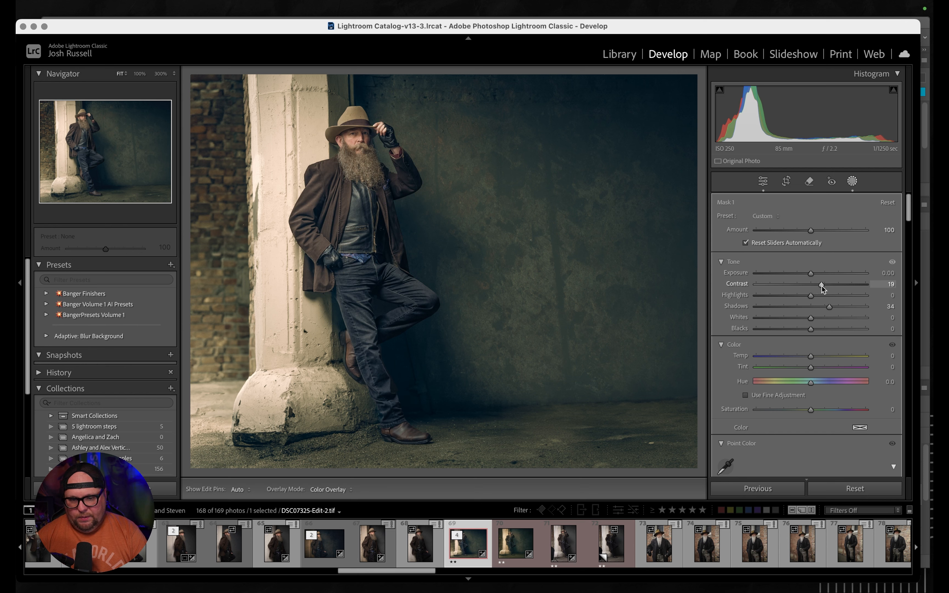
{"action": "key", "text": "backslash"}
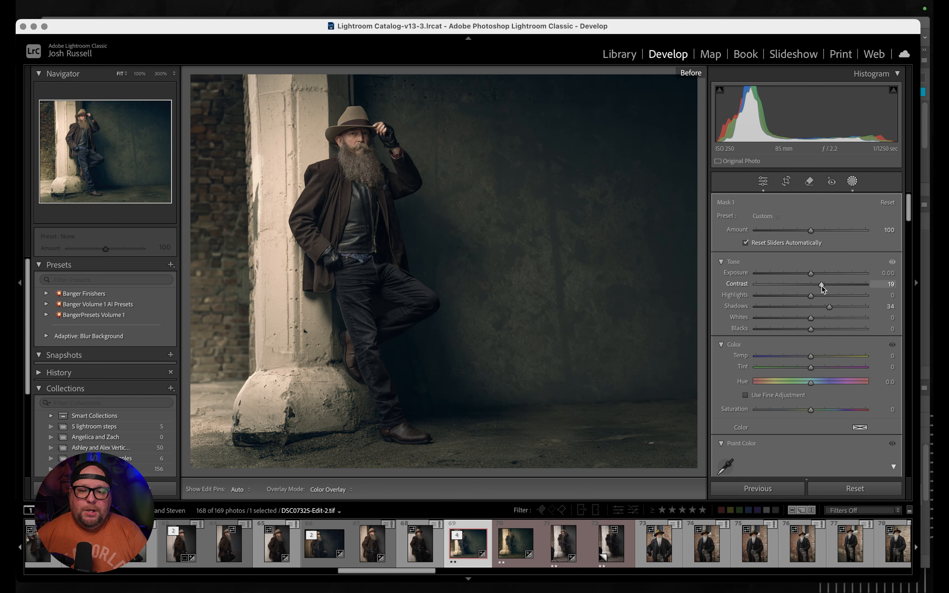
{"action": "key", "text": "backslash"}
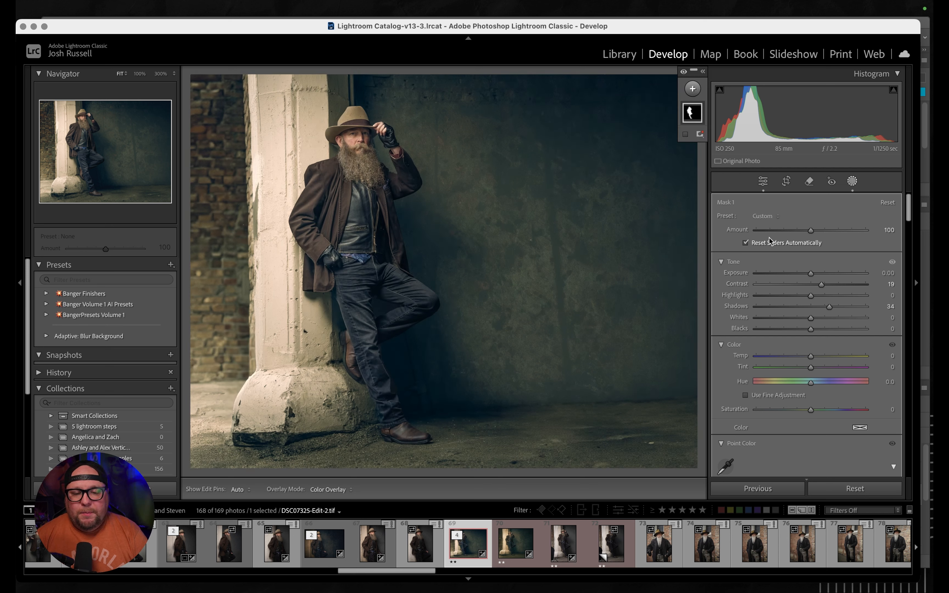
- Color grade the photo with a slight orange-red tint in the midtones and blue shadows at hue 220, saturation 5
{"action": "scroll", "coordinate": [769, 240], "scroll_direction": "down", "scroll_amount": 10}
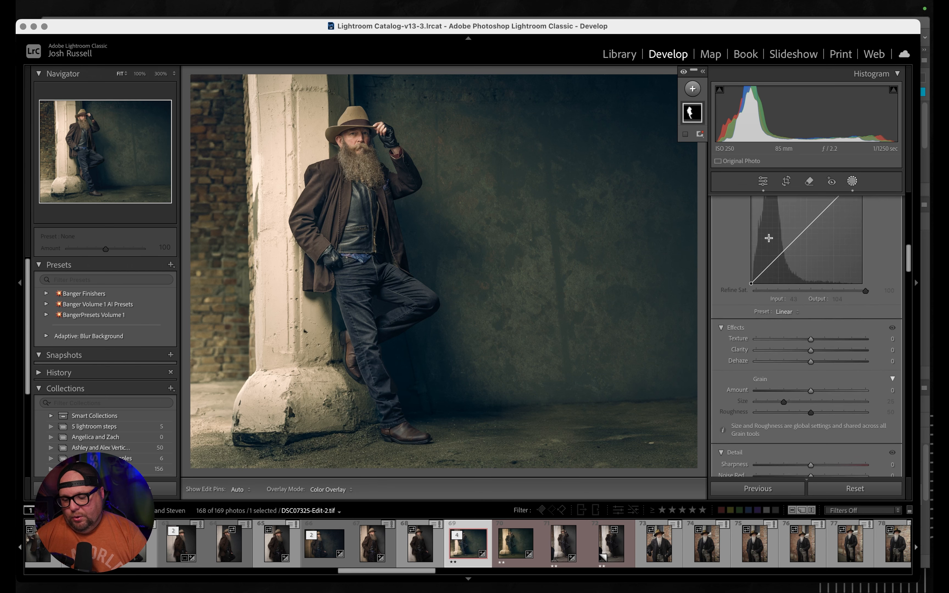
{"action": "key", "text": "shift+w"}
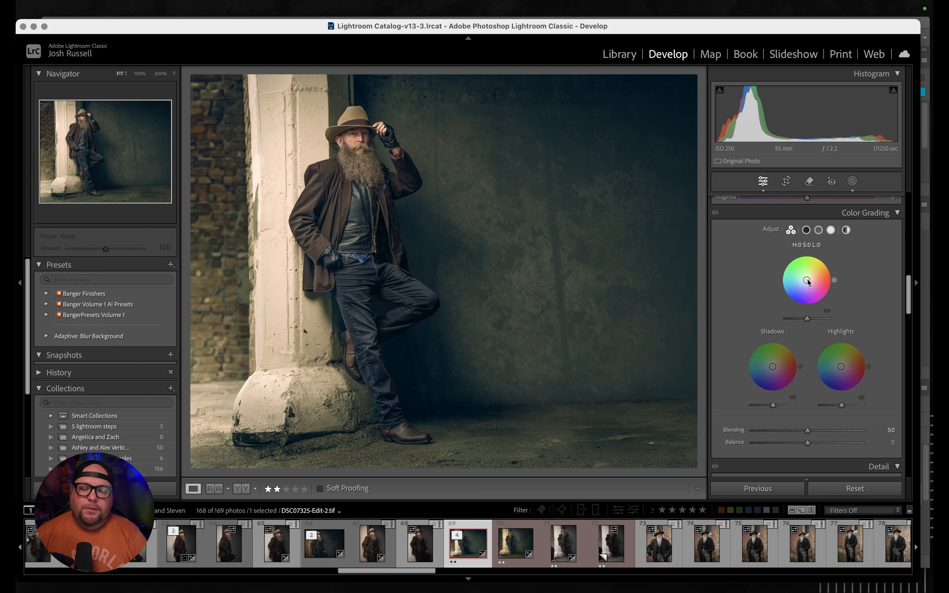
{"action": "left_click_drag", "start_coordinate": [807, 280], "coordinate": [811, 282]}
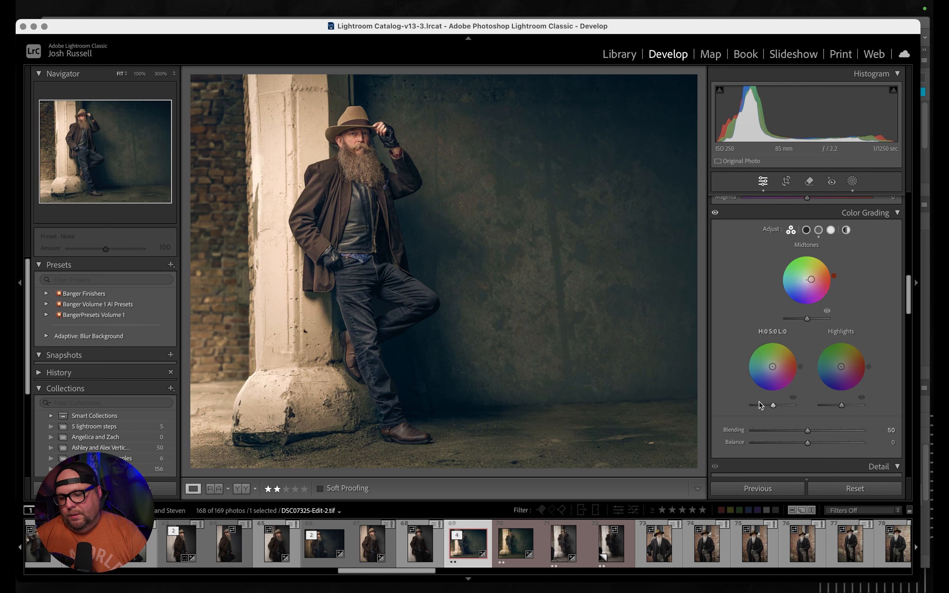
{"action": "left_click", "coordinate": [773, 368]}
{"action": "left_click_drag", "start_coordinate": [772, 368], "coordinate": [772, 367]}
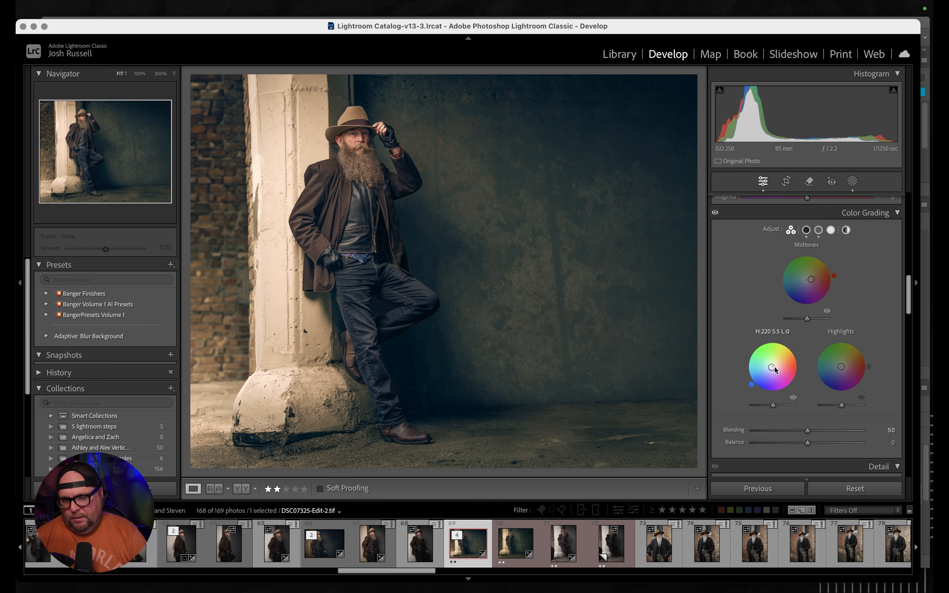
- Add a slight blue tint to the highlights in Color Grading, and straighten the photo with a very slight crop rotation
{"action": "left_click_drag", "start_coordinate": [841, 367], "coordinate": [840, 367]}
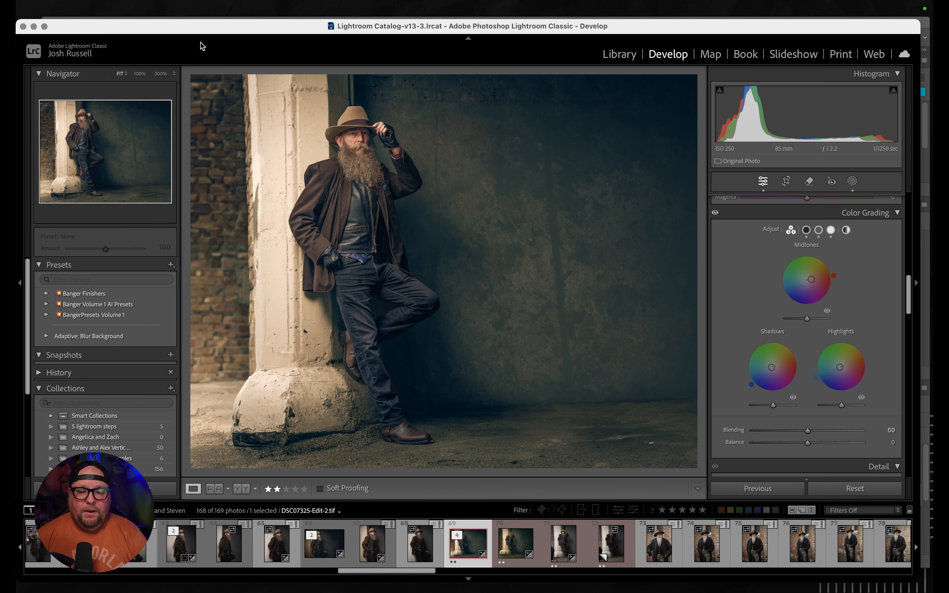
{"action": "left_click", "coordinate": [786, 181]}
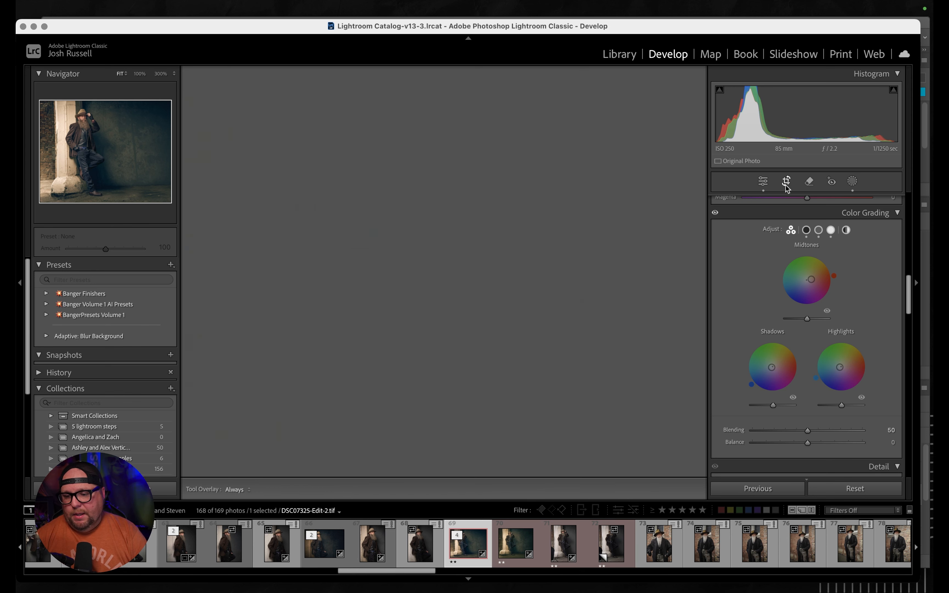
{"action": "left_click_drag", "start_coordinate": [700, 77], "coordinate": [702, 77]}
{"action": "key", "text": "Return"}
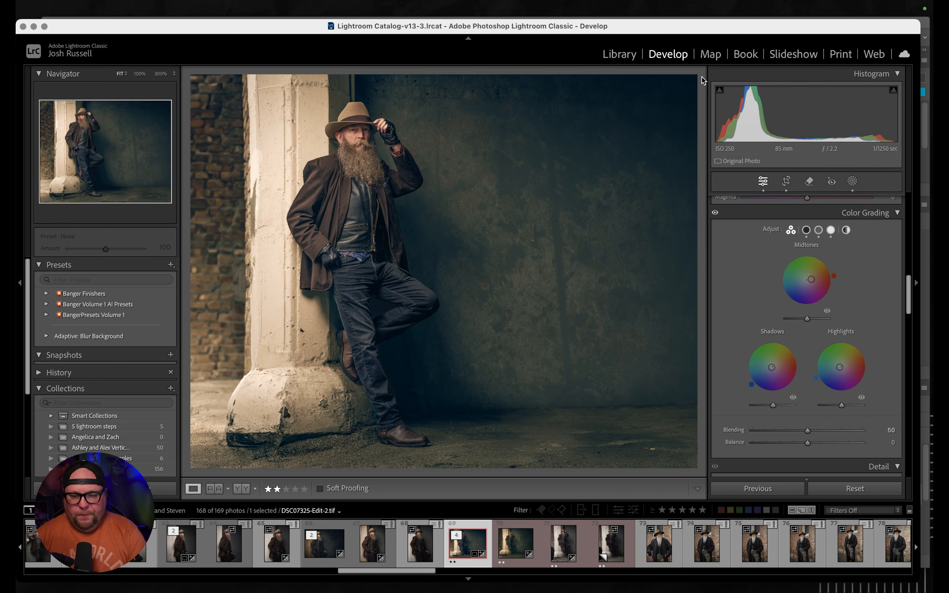
- Add an inverted radial gradient mask around the man with feather 22, widened toward the dark wall so he stays unmasked
{"action": "left_click", "coordinate": [853, 181]}
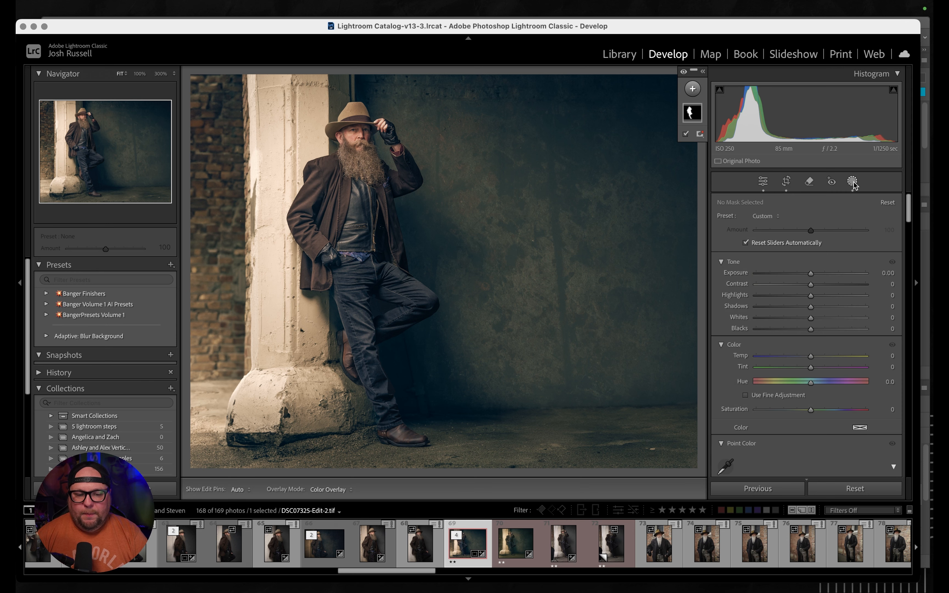
{"action": "left_click", "coordinate": [695, 93]}
{"action": "left_click", "coordinate": [698, 214]}
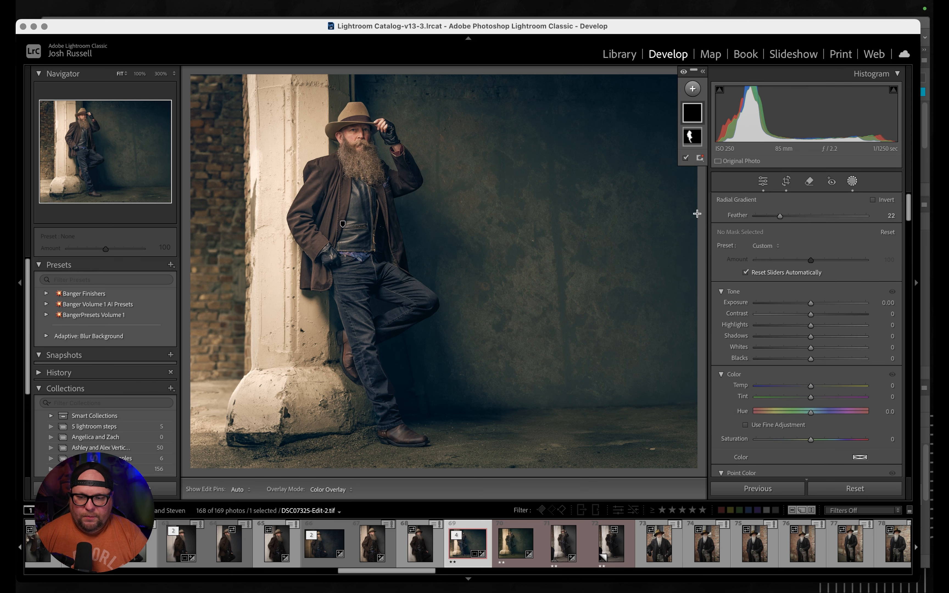
{"action": "left_click_drag", "start_coordinate": [353, 162], "coordinate": [484, 454]}
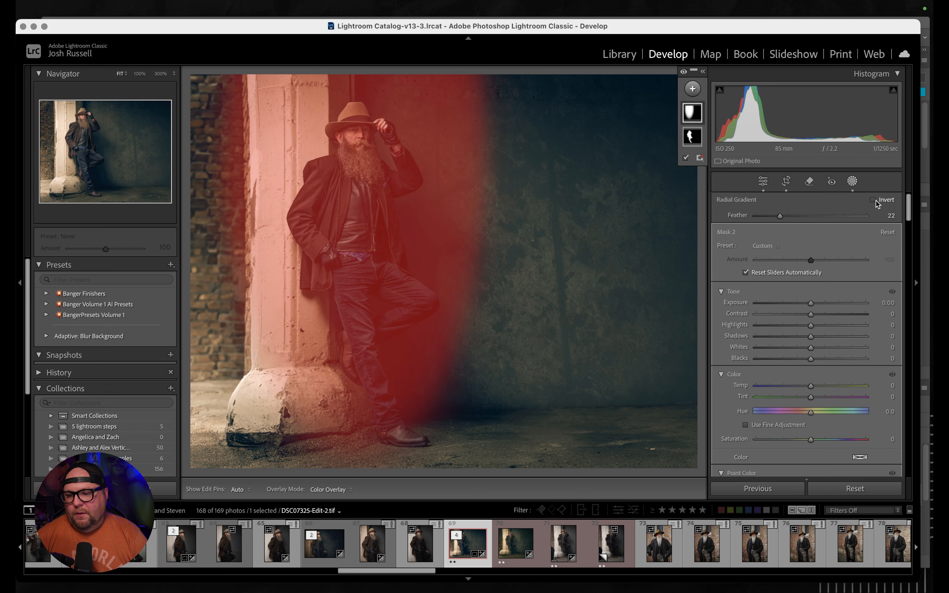
{"action": "left_click", "coordinate": [873, 200]}
{"action": "left_click_drag", "start_coordinate": [484, 160], "coordinate": [569, 163]}
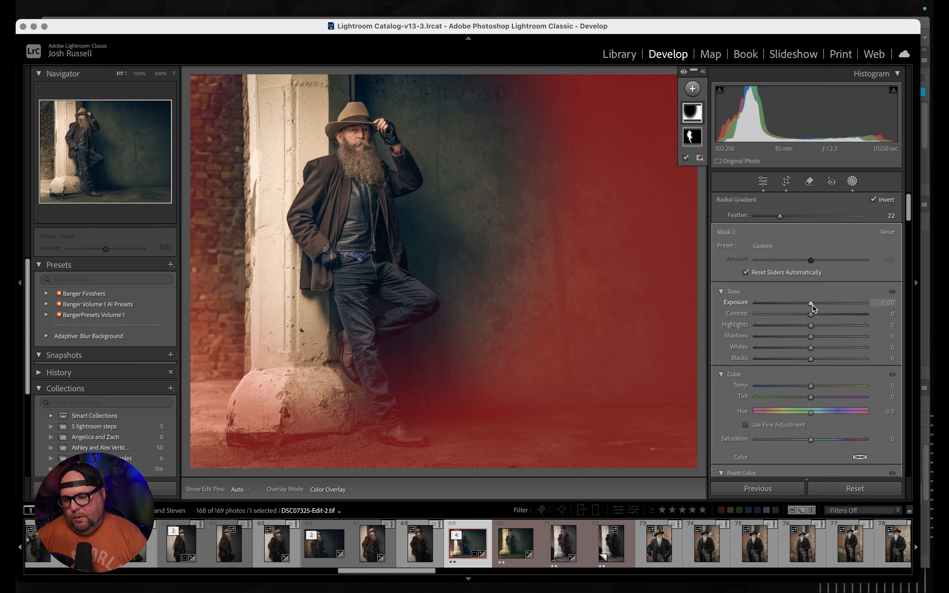
- Set the radial gradient mask's Exposure to -0.36 and preview the photo full screen
{"action": "left_click_drag", "start_coordinate": [810, 303], "coordinate": [806, 303]}
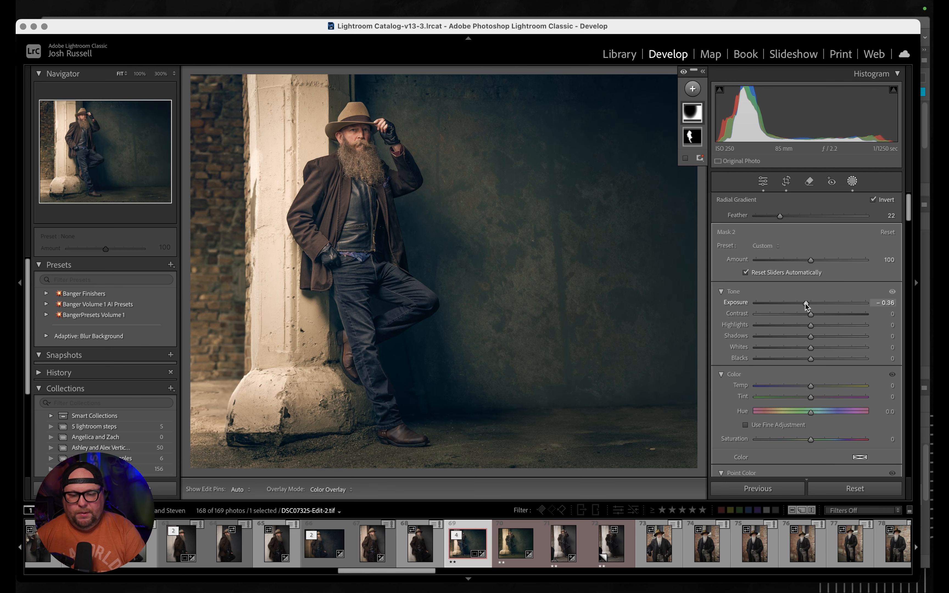
{"action": "key", "text": "f"}
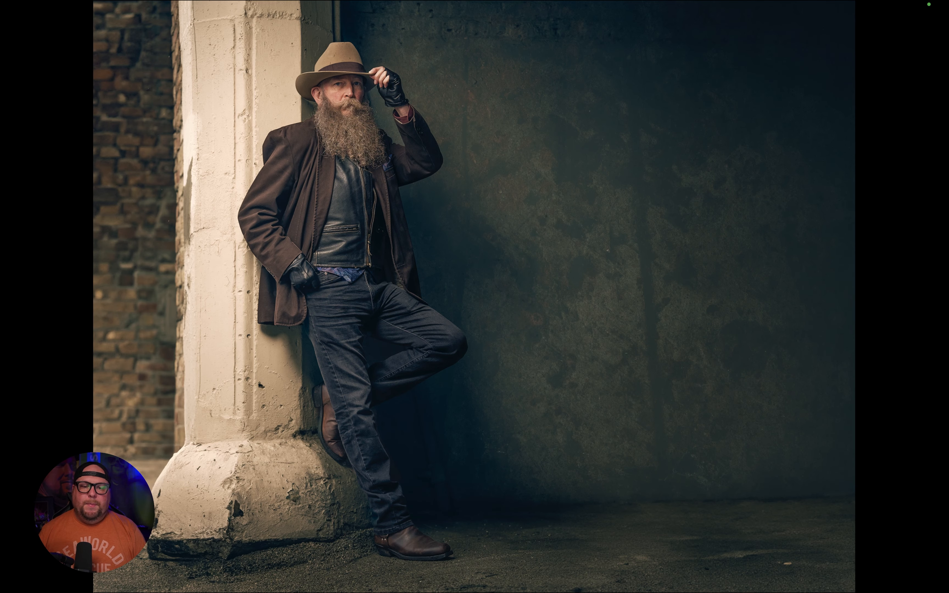
{"action": "key", "text": "f"}
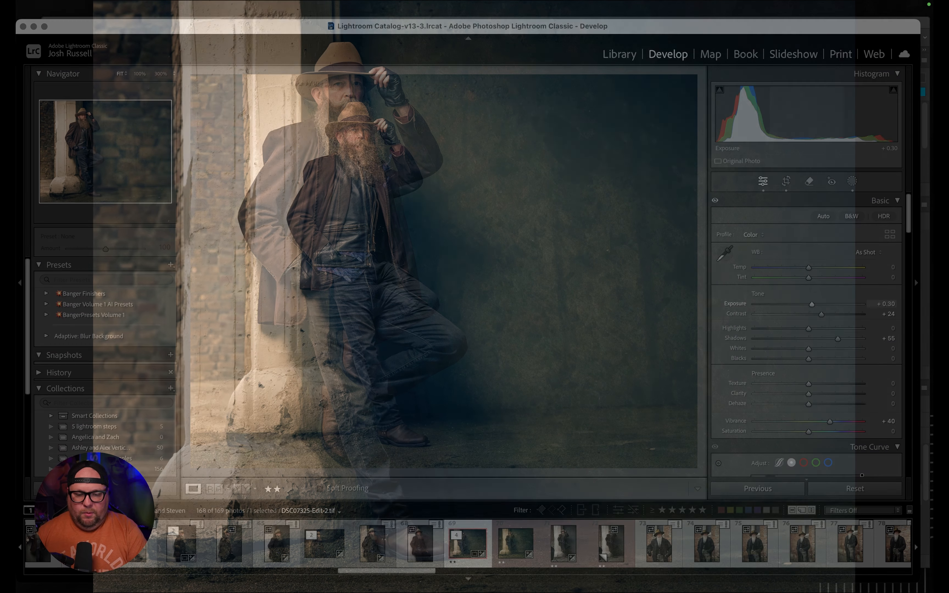
- Add a linear gradient mask from the photo's left edge across the pillar to the man, and subtract the subject from it
{"action": "left_click", "coordinate": [853, 182]}
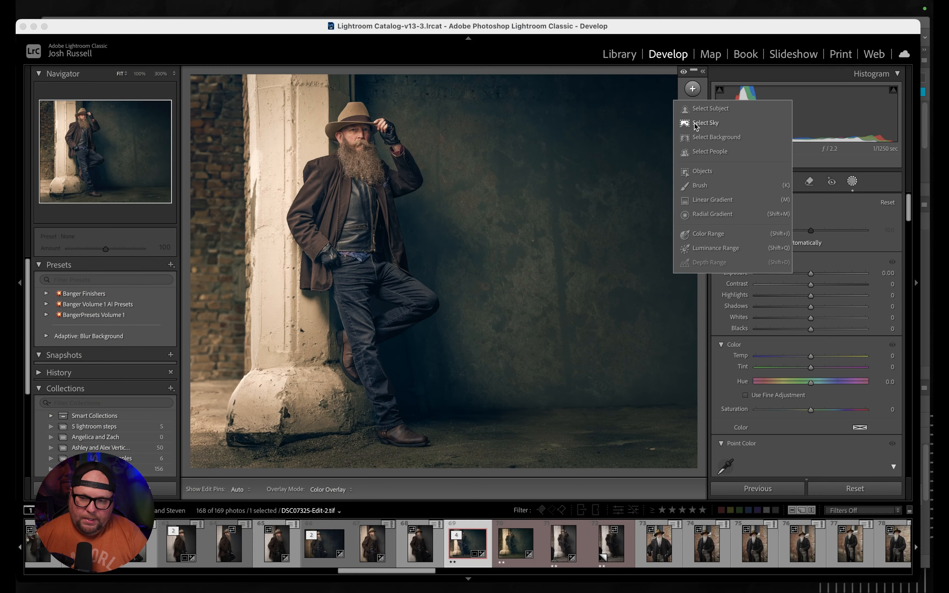
{"action": "left_click", "coordinate": [713, 199]}
{"action": "left_click_drag", "start_coordinate": [200, 187], "coordinate": [425, 205]}
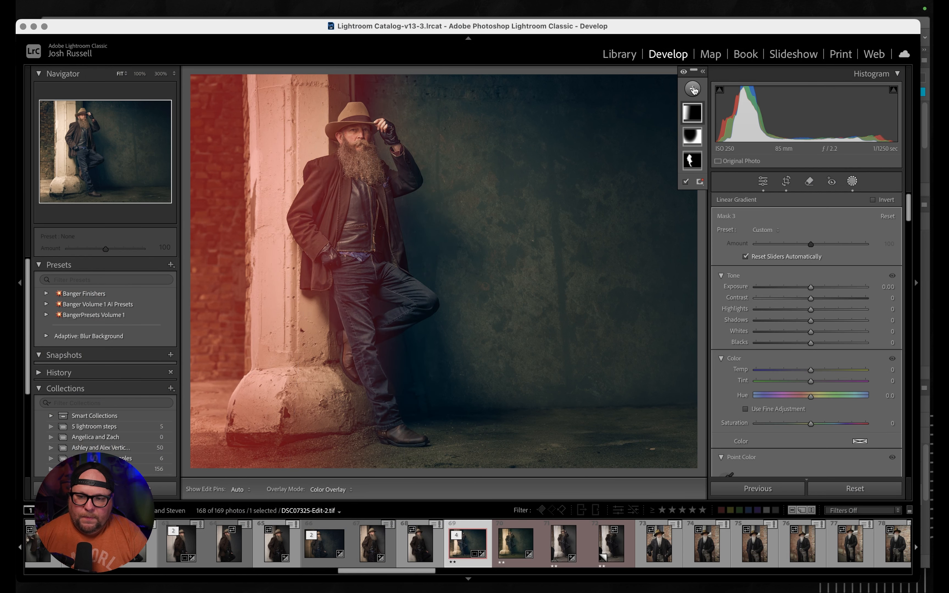
{"action": "left_click", "coordinate": [693, 112]}
{"action": "left_click", "coordinate": [698, 146]}
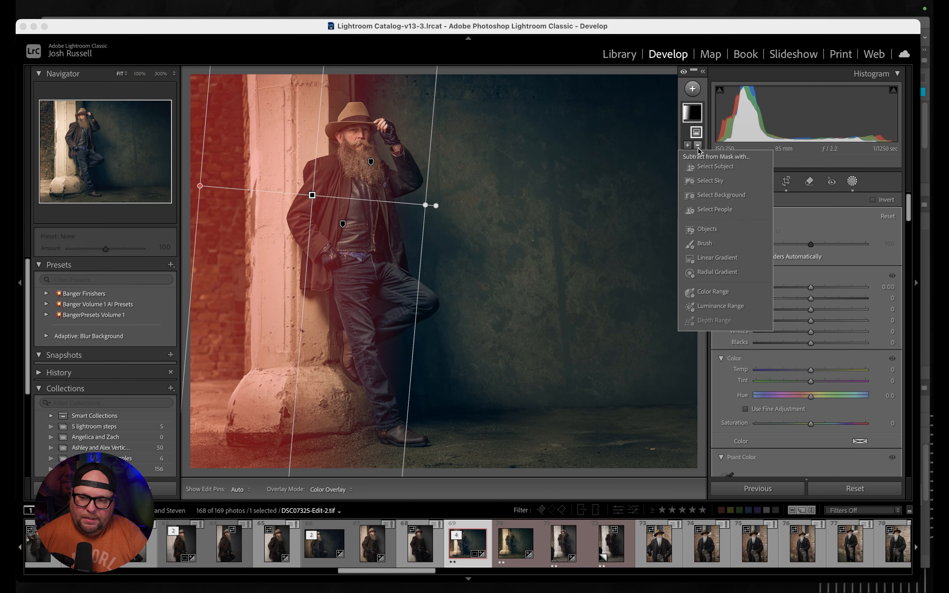
{"action": "left_click", "coordinate": [702, 167]}
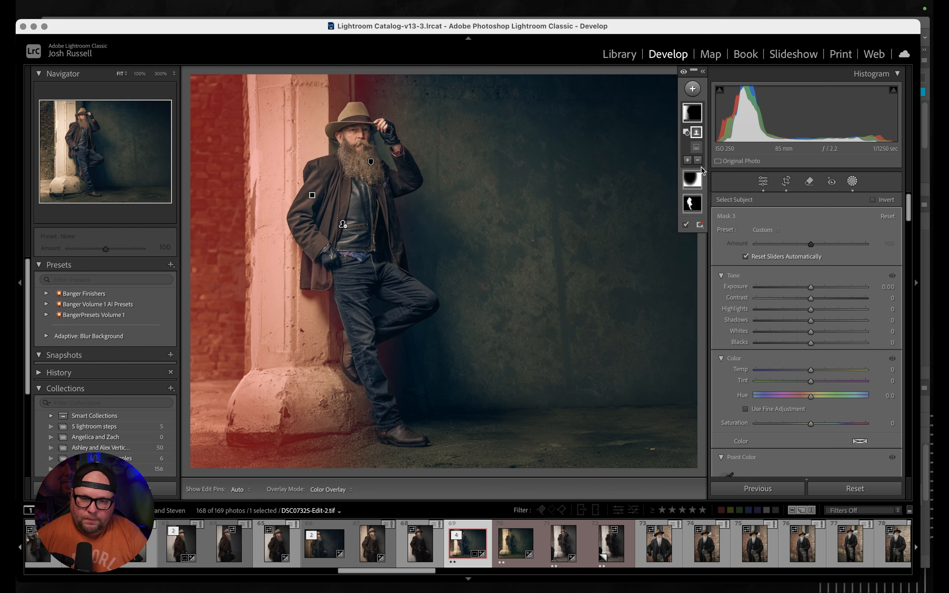
- Darken the linear gradient mask with Exposure -1.25 and preview the result full screen
{"action": "left_click_drag", "start_coordinate": [810, 287], "coordinate": [794, 283]}
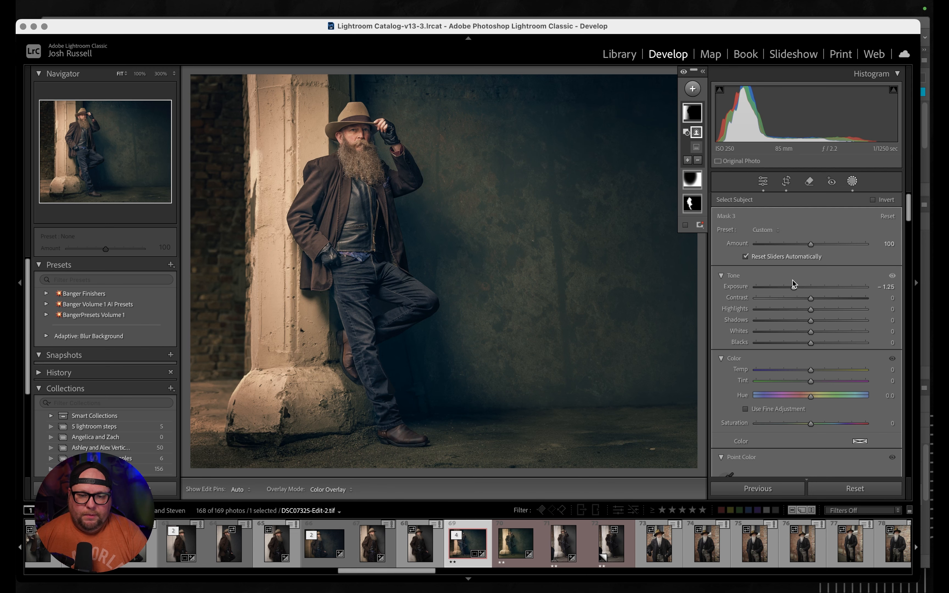
{"action": "key", "text": "f"}
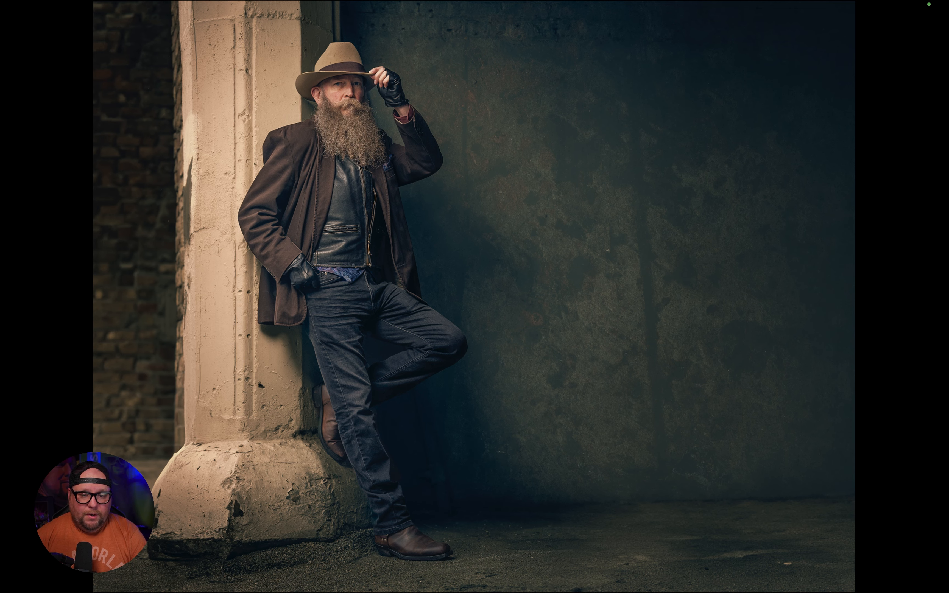
{"action": "key", "text": "f"}
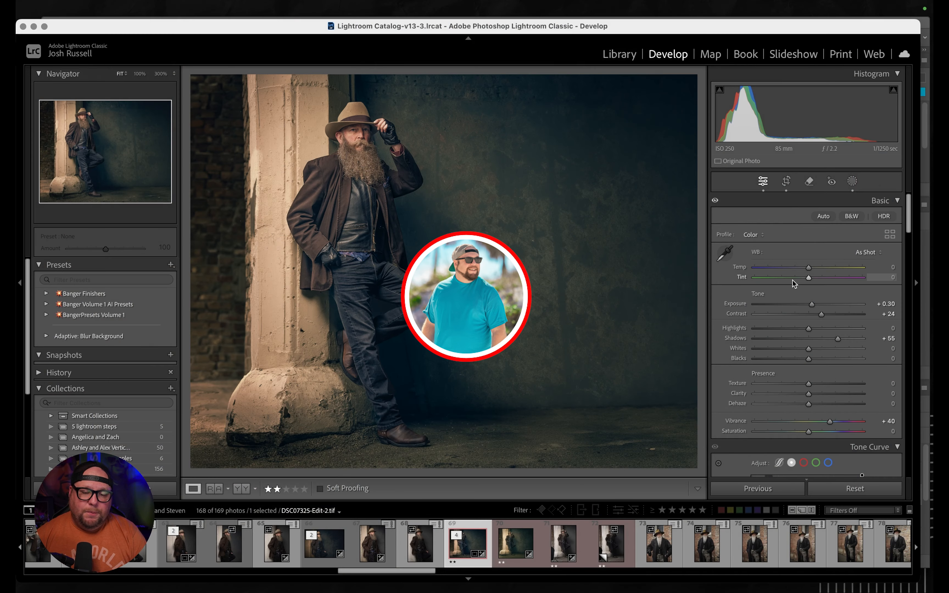